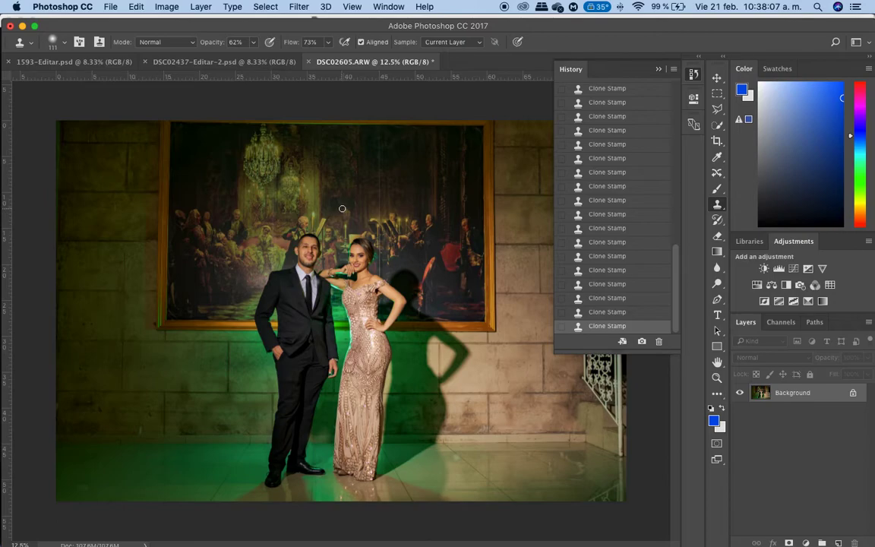
Step: Open the Liquify filter and reshape the woman's hip and waist using the Forward Warp tool at brush size 891
{"action": "left_click", "coordinate": [297, 8]}
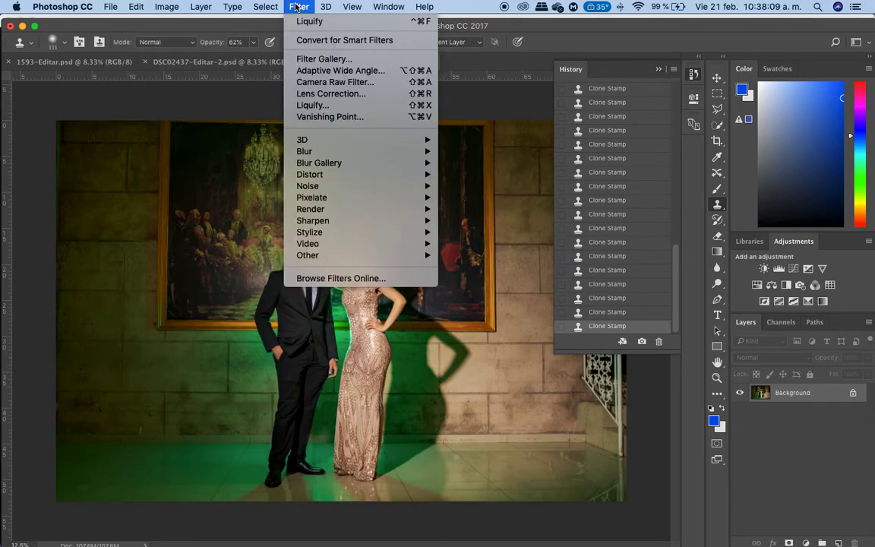
{"action": "left_click", "coordinate": [332, 109]}
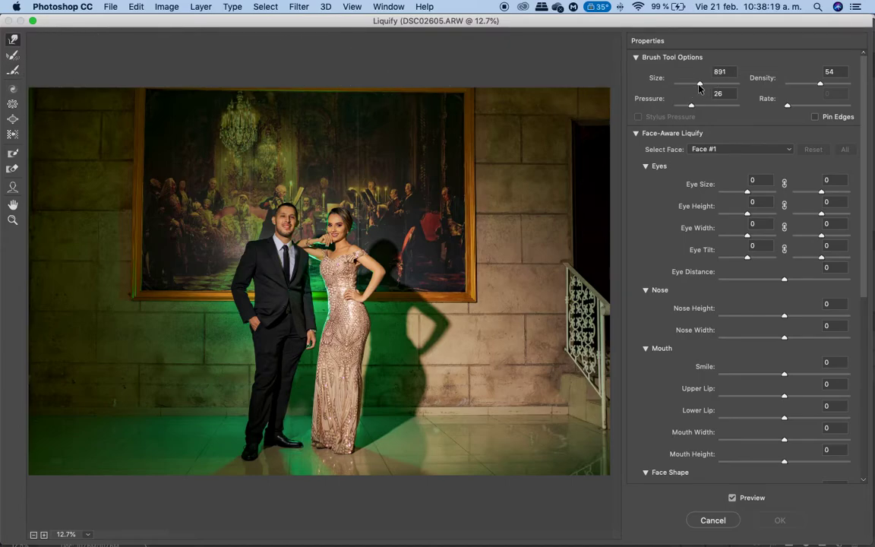
{"action": "key", "text": "alt"}
{"action": "scroll", "coordinate": [417, 336], "scroll_direction": "up", "scroll_amount": 3}
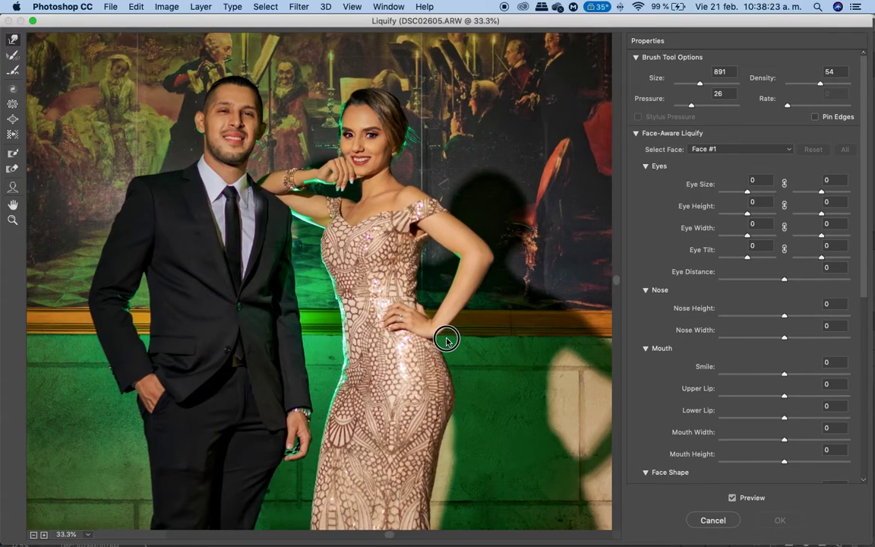
{"action": "scroll", "coordinate": [447, 340], "scroll_direction": "right", "scroll_amount": 5}
{"action": "scroll", "coordinate": [447, 339], "scroll_direction": "down", "scroll_amount": 2}
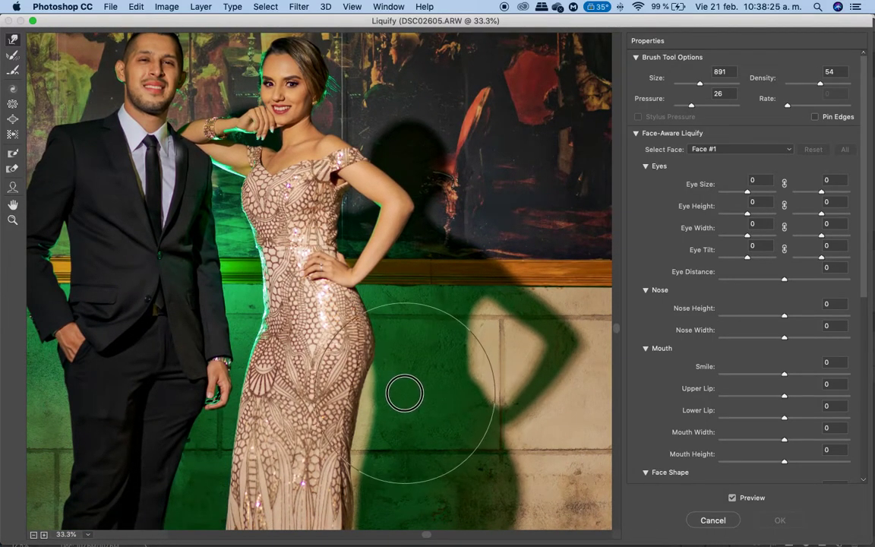
{"action": "mouse_move", "coordinate": [393, 393]}
{"action": "left_mouse_down"}
{"action": "mouse_move", "coordinate": [411, 341]}
{"action": "mouse_move", "coordinate": [388, 345]}
{"action": "left_mouse_up"}
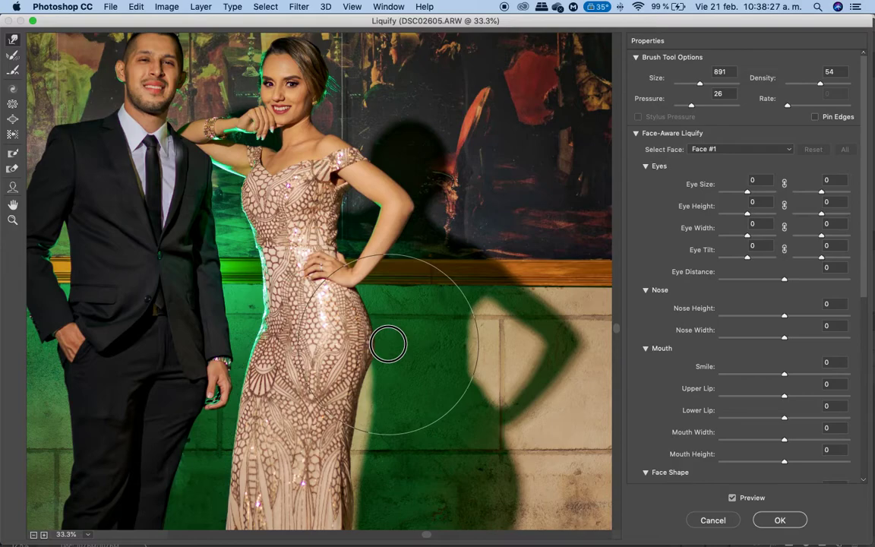
{"action": "mouse_move", "coordinate": [274, 288]}
{"action": "left_mouse_down"}
{"action": "mouse_move", "coordinate": [285, 285]}
{"action": "mouse_move", "coordinate": [271, 274]}
{"action": "mouse_move", "coordinate": [301, 271]}
{"action": "left_mouse_up"}
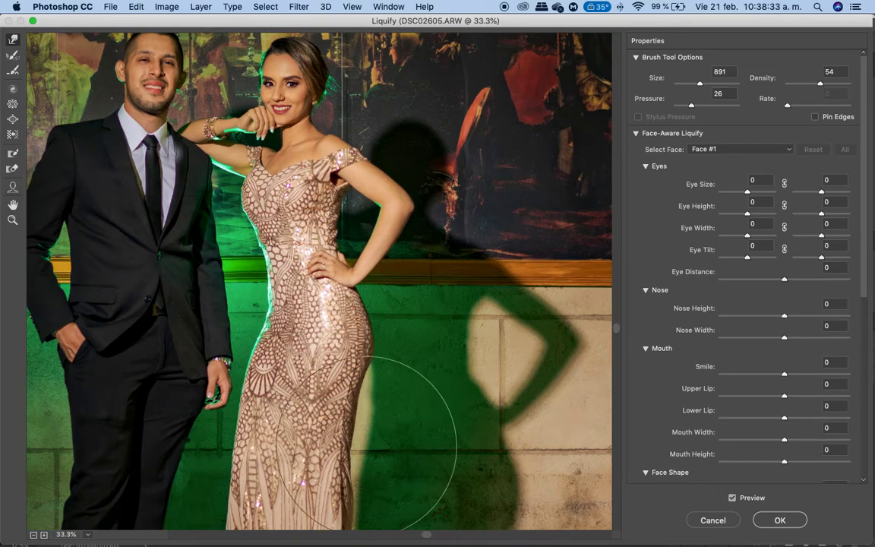
Step: Refine the contours of the woman's dress at hip, waist and bust using Forward Warp brush sizes of 140, 644, 1035 and 235
{"action": "scroll", "coordinate": [372, 430], "scroll_direction": "down", "scroll_amount": 5}
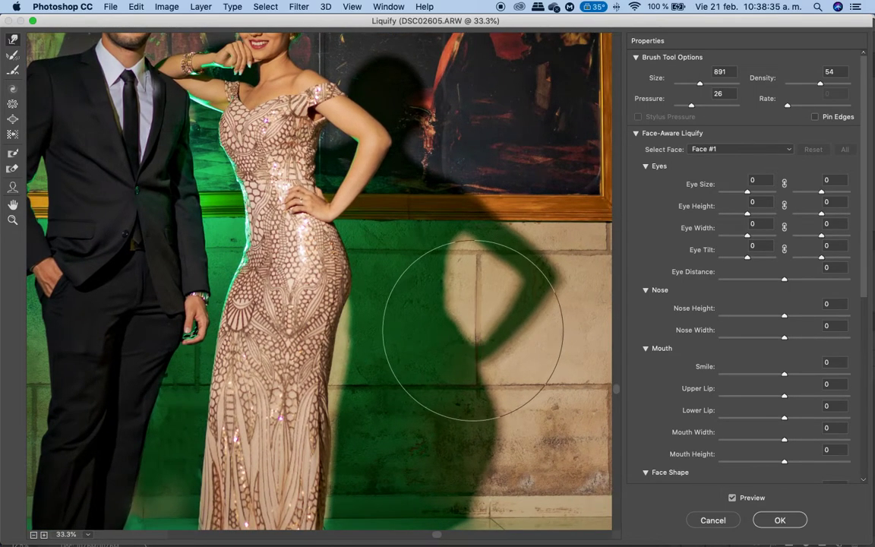
{"action": "scroll", "coordinate": [493, 402], "scroll_direction": "down", "scroll_amount": 5}
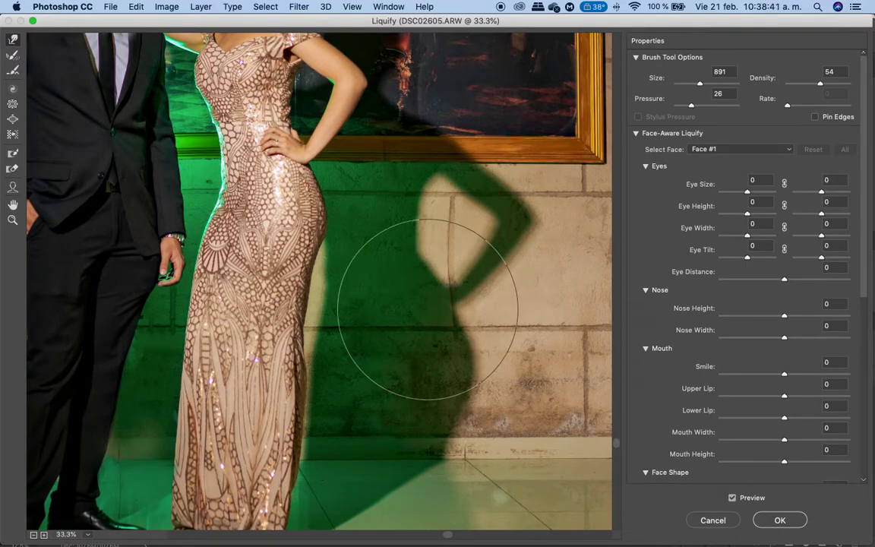
{"action": "scroll", "coordinate": [283, 261], "scroll_direction": "up", "scroll_amount": 1}
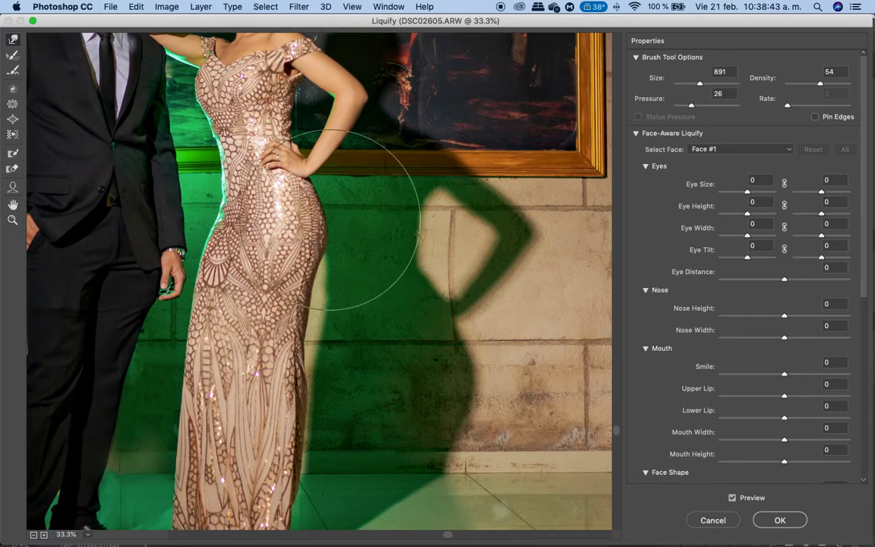
{"action": "left_click_drag", "start_coordinate": [693, 83], "coordinate": [622, 98]}
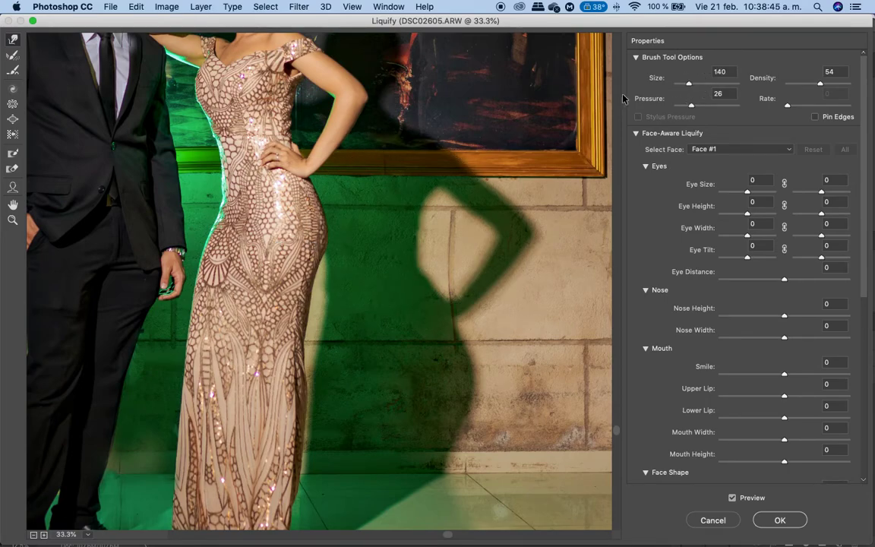
{"action": "mouse_move", "coordinate": [709, 89]}
{"action": "left_mouse_down"}
{"action": "mouse_move", "coordinate": [718, 85]}
{"action": "mouse_move", "coordinate": [699, 89]}
{"action": "left_mouse_up"}
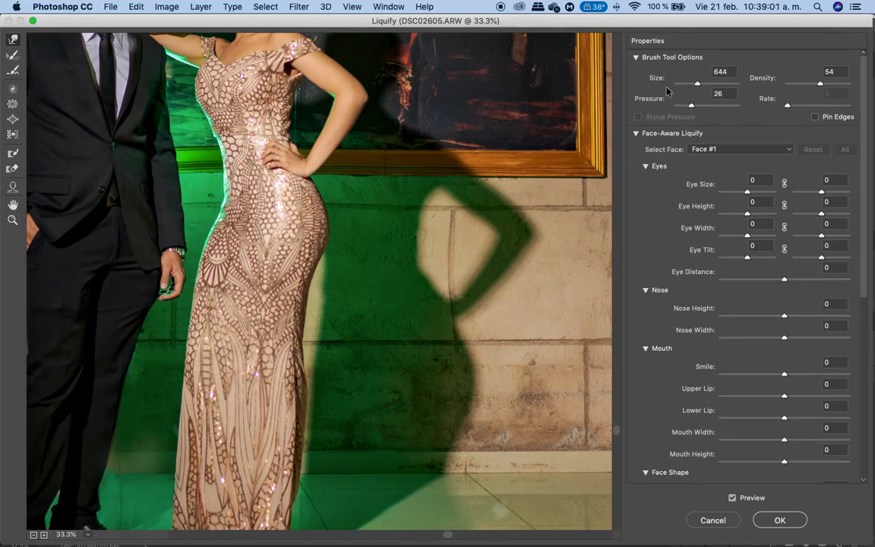
{"action": "left_click_drag", "start_coordinate": [693, 89], "coordinate": [688, 85]}
{"action": "scroll", "coordinate": [342, 182], "scroll_direction": "up", "scroll_amount": 3}
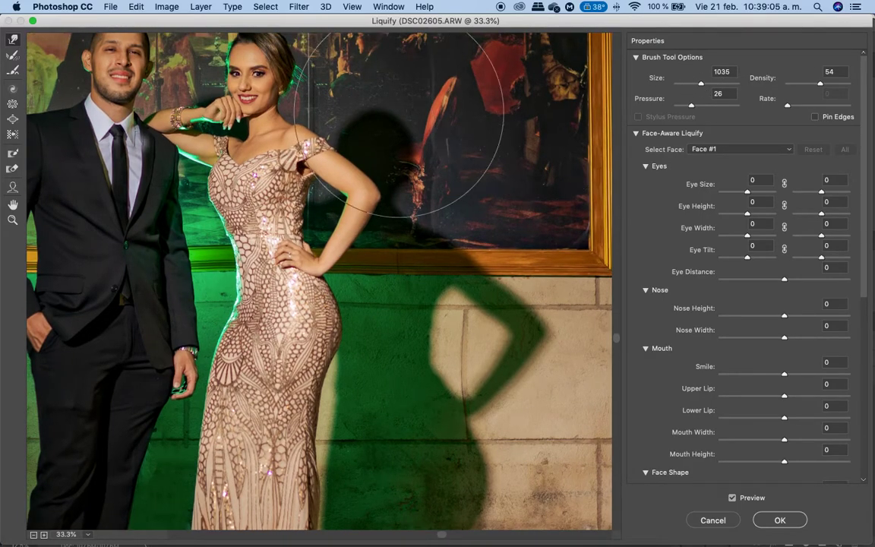
{"action": "left_click_drag", "start_coordinate": [698, 86], "coordinate": [691, 84]}
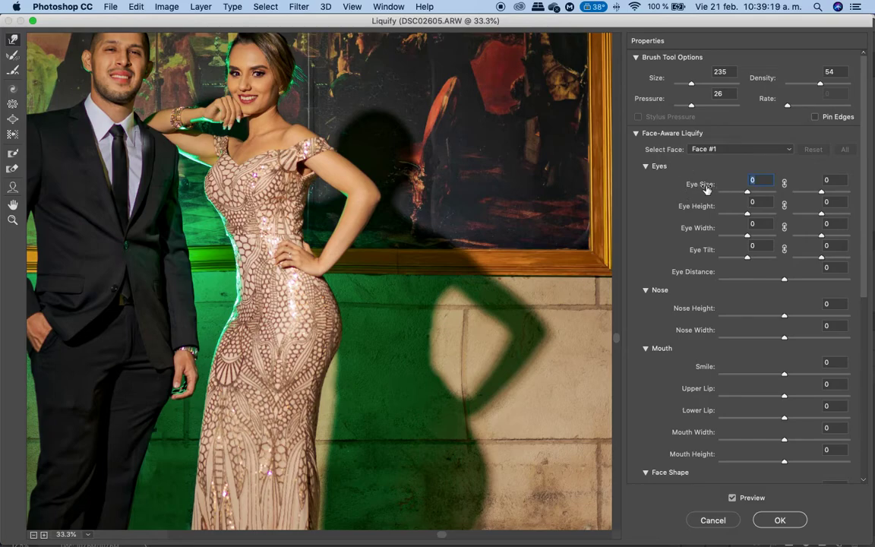
Step: Adjust the left Eye Size of Face #1 in Face-Aware Liquify, trying -24, -1 and -6
{"action": "left_click_drag", "start_coordinate": [750, 195], "coordinate": [741, 191]}
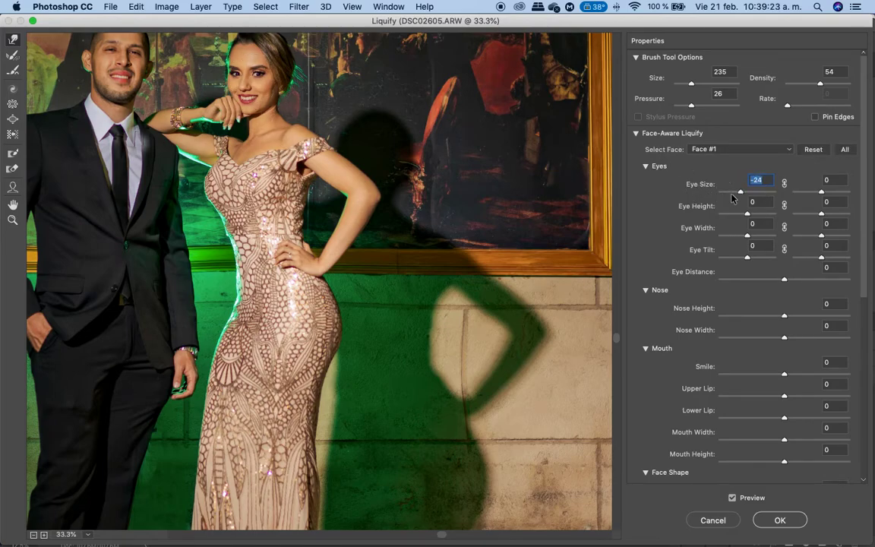
{"action": "left_click_drag", "start_coordinate": [739, 195], "coordinate": [749, 191]}
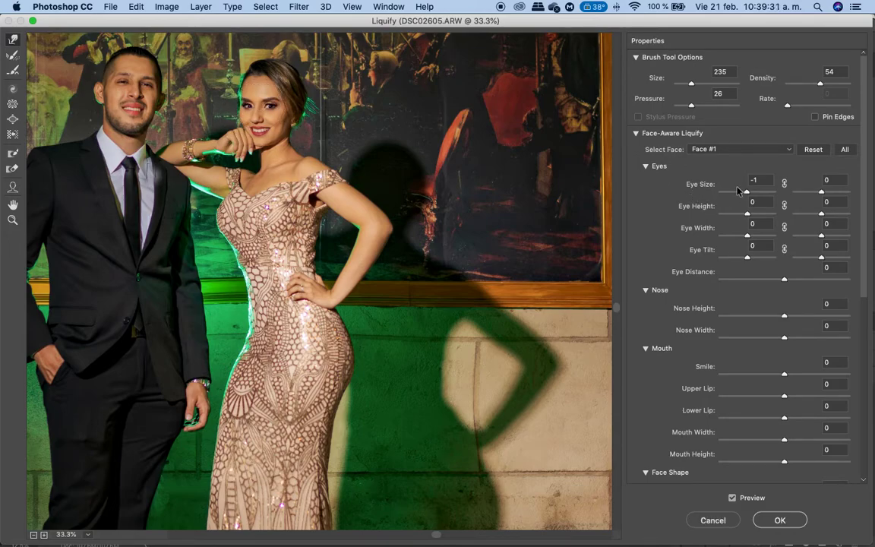
{"action": "left_click", "coordinate": [707, 190]}
{"action": "left_click_drag", "start_coordinate": [750, 195], "coordinate": [746, 196]}
{"action": "scroll", "coordinate": [746, 246], "scroll_direction": "down", "scroll_amount": 8}
{"action": "scroll", "coordinate": [744, 256], "scroll_direction": "up", "scroll_amount": 8}
{"action": "left_click", "coordinate": [725, 149]}
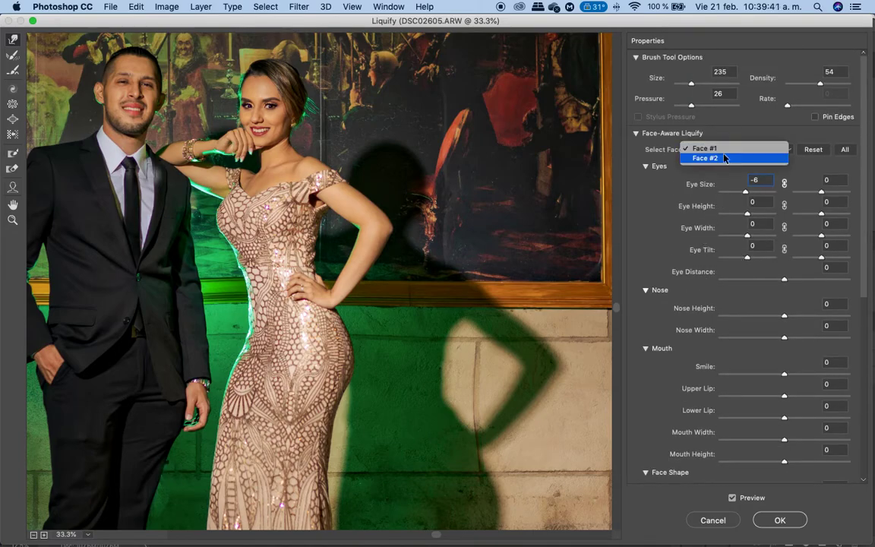
{"action": "left_click", "coordinate": [723, 148]}
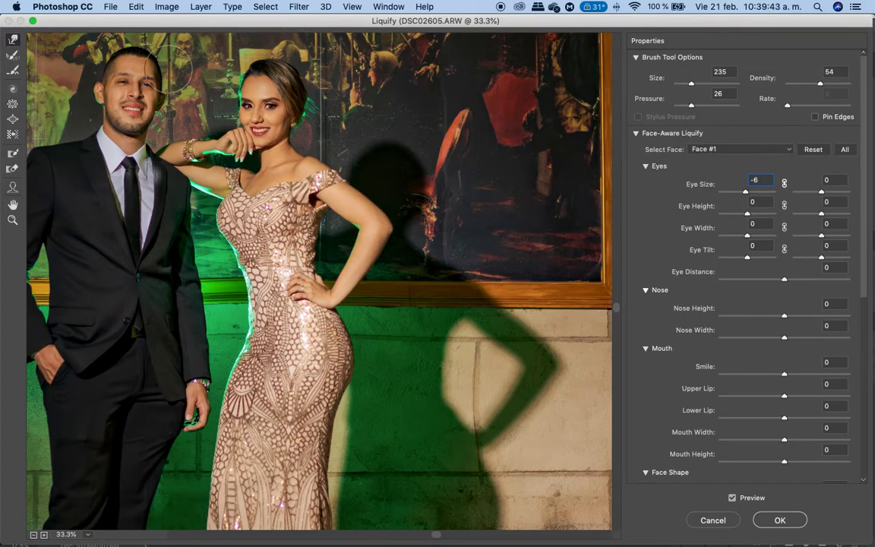
{"action": "left_click_drag", "start_coordinate": [763, 196], "coordinate": [750, 192]}
Step: Select Face #2, the woman, and set her left Eye Size to 38 and right Eye Size to 3
{"action": "left_click", "coordinate": [725, 150]}
{"action": "left_click", "coordinate": [706, 159]}
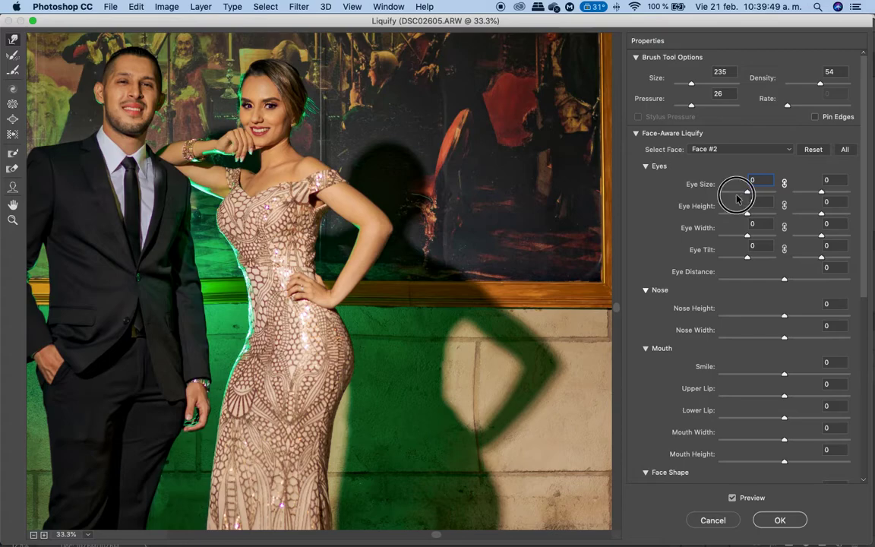
{"action": "mouse_move", "coordinate": [821, 192]}
{"action": "left_mouse_down"}
{"action": "mouse_move", "coordinate": [830, 187]}
{"action": "mouse_move", "coordinate": [806, 191]}
{"action": "mouse_move", "coordinate": [813, 191]}
{"action": "left_mouse_up"}
{"action": "key", "text": "super+equal"}
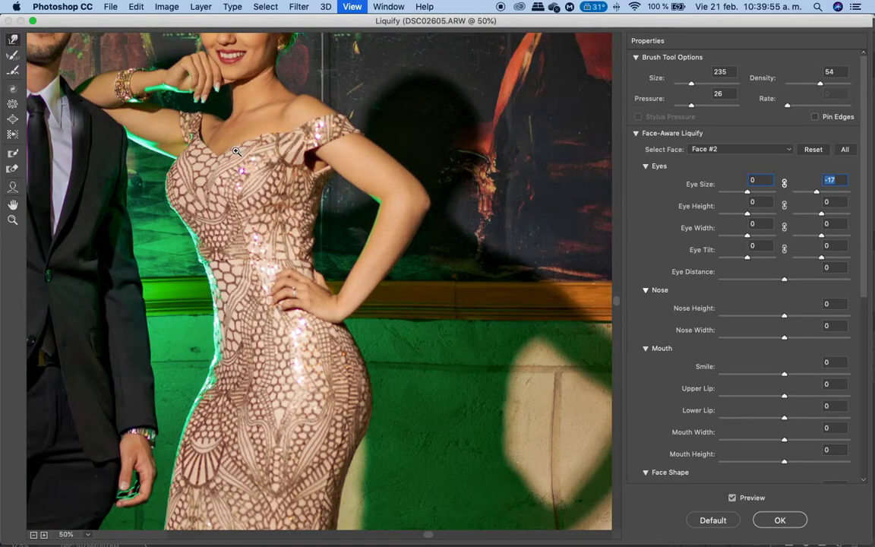
{"action": "left_click", "coordinate": [236, 151]}
{"action": "left_click_drag", "start_coordinate": [260, 125], "coordinate": [274, 328]}
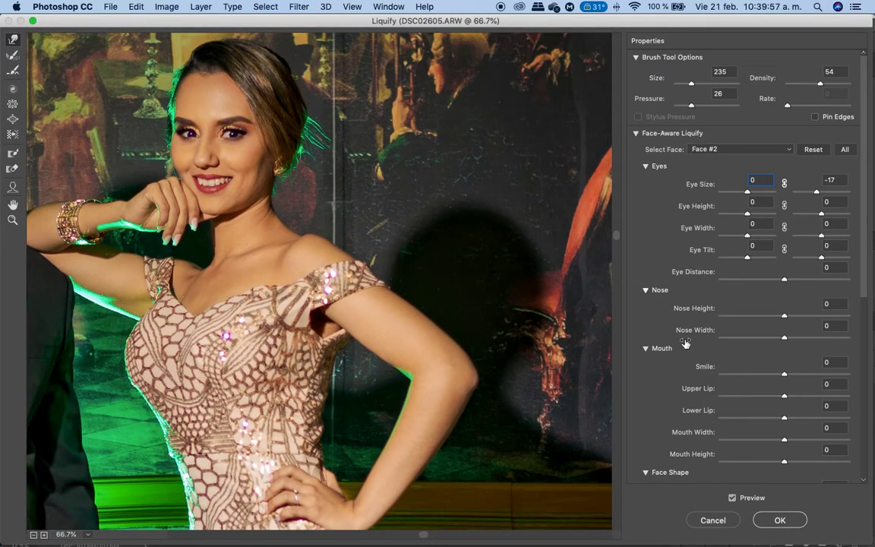
{"action": "left_click_drag", "start_coordinate": [727, 197], "coordinate": [758, 190]}
{"action": "mouse_move", "coordinate": [819, 193]}
{"action": "left_mouse_down"}
{"action": "mouse_move", "coordinate": [840, 189]}
{"action": "mouse_move", "coordinate": [804, 186]}
{"action": "mouse_move", "coordinate": [836, 190]}
{"action": "mouse_move", "coordinate": [822, 193]}
{"action": "left_mouse_up"}
Step: Set Face #2's left Eye Height to 6, Eye Width to 22 and Eye Tilt to 1, with Eye Distance at 0
{"action": "left_click_drag", "start_coordinate": [748, 217], "coordinate": [744, 259]}
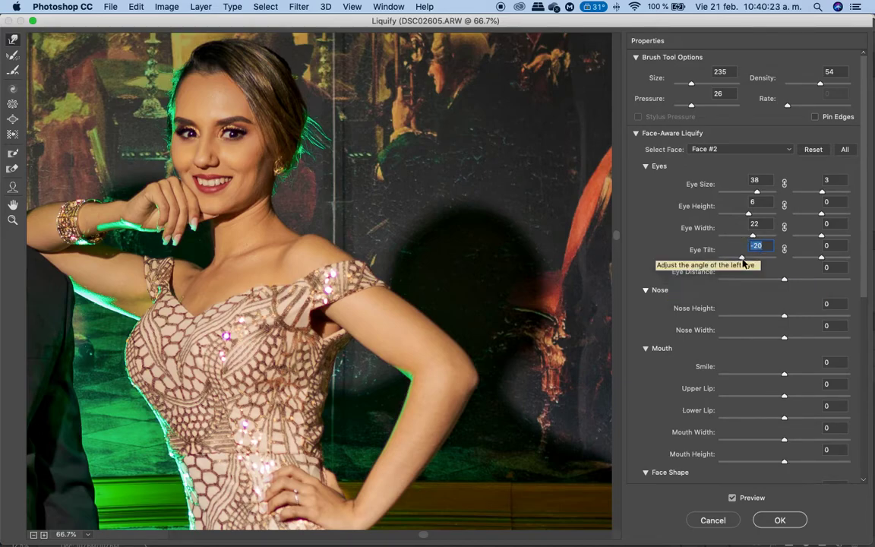
{"action": "left_click", "coordinate": [744, 259]}
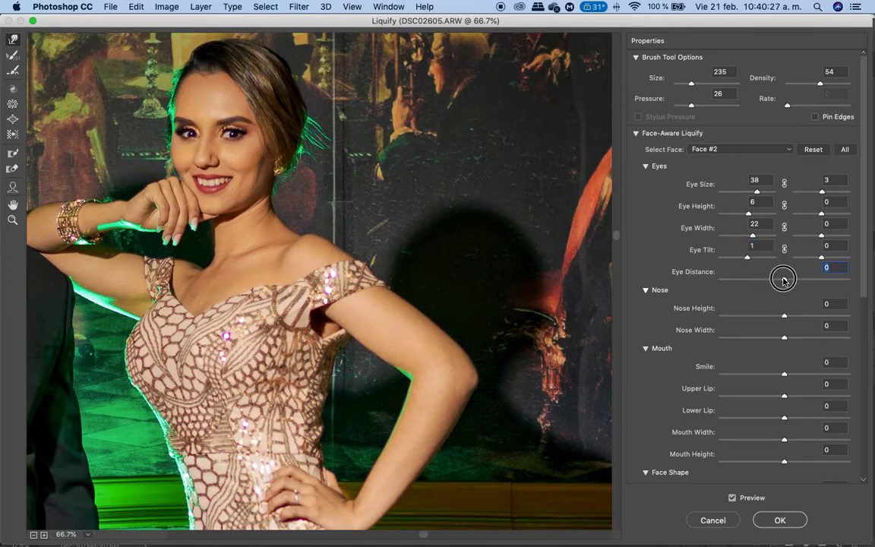
{"action": "type", "text": "16"}
{"action": "key", "text": "Return"}
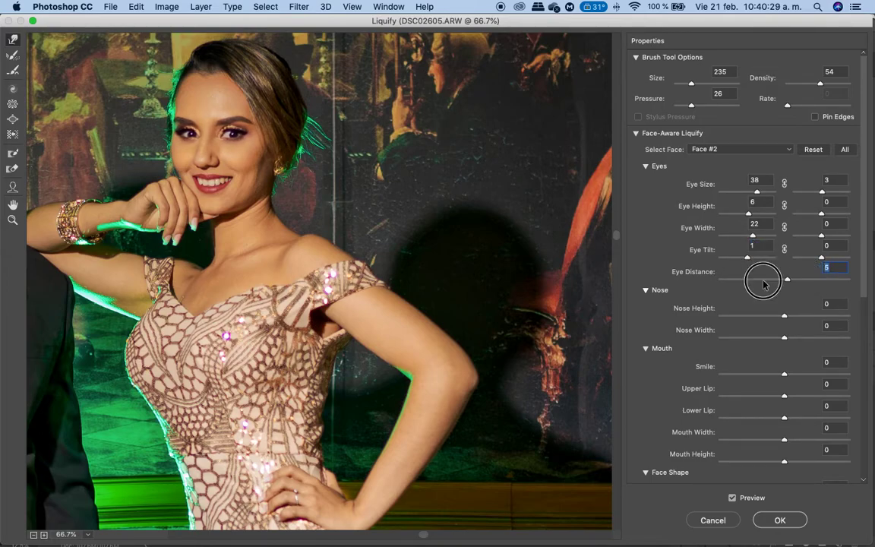
{"action": "mouse_move", "coordinate": [794, 280]}
{"action": "left_mouse_down"}
{"action": "mouse_move", "coordinate": [690, 287]}
{"action": "mouse_move", "coordinate": [845, 281]}
{"action": "mouse_move", "coordinate": [784, 285]}
{"action": "left_mouse_up"}
Step: Set Face #2's Nose Height to -10, Upper Lip to 2, Lower Lip to -16 and Mouth Height to 1
{"action": "mouse_move", "coordinate": [783, 319]}
{"action": "left_mouse_down"}
{"action": "mouse_move", "coordinate": [805, 312]}
{"action": "mouse_move", "coordinate": [744, 316]}
{"action": "mouse_move", "coordinate": [795, 316]}
{"action": "mouse_move", "coordinate": [777, 318]}
{"action": "left_mouse_up"}
{"action": "scroll", "coordinate": [788, 334], "scroll_direction": "down", "scroll_amount": 3}
{"action": "scroll", "coordinate": [785, 335], "scroll_direction": "down", "scroll_amount": 2}
{"action": "left_click_drag", "start_coordinate": [787, 249], "coordinate": [775, 299]}
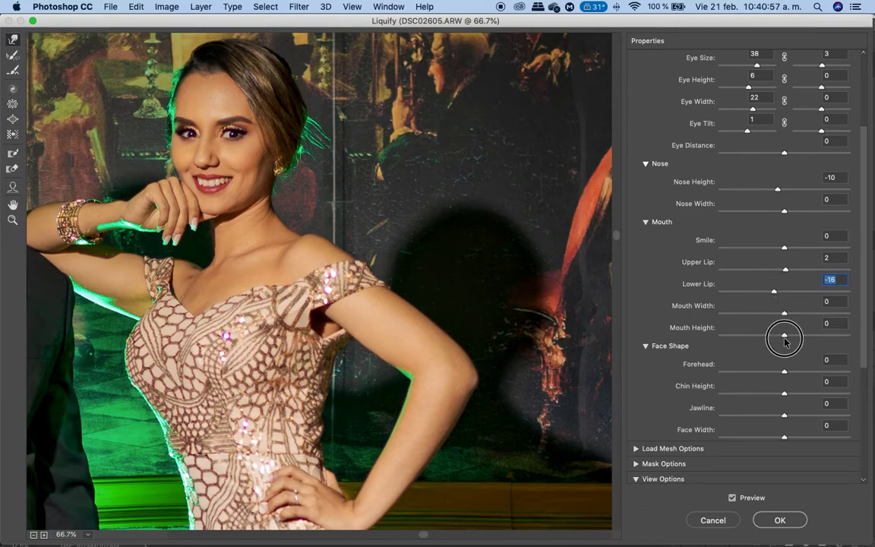
{"action": "mouse_move", "coordinate": [785, 338]}
{"action": "left_mouse_down"}
{"action": "mouse_move", "coordinate": [793, 332]}
{"action": "mouse_move", "coordinate": [772, 334]}
{"action": "mouse_move", "coordinate": [849, 334]}
{"action": "mouse_move", "coordinate": [766, 342]}
{"action": "mouse_move", "coordinate": [801, 340]}
{"action": "mouse_move", "coordinate": [787, 340]}
{"action": "left_mouse_up"}
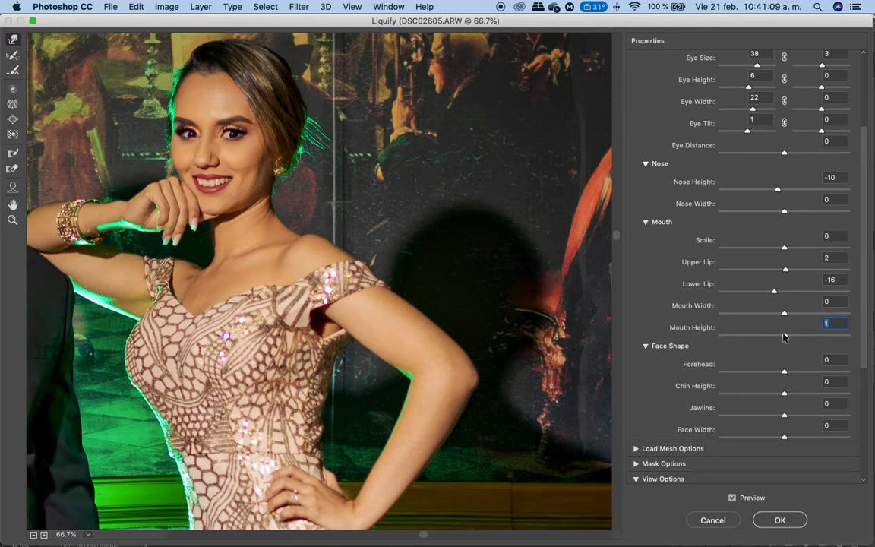
{"action": "scroll", "coordinate": [776, 373], "scroll_direction": "down", "scroll_amount": 5}
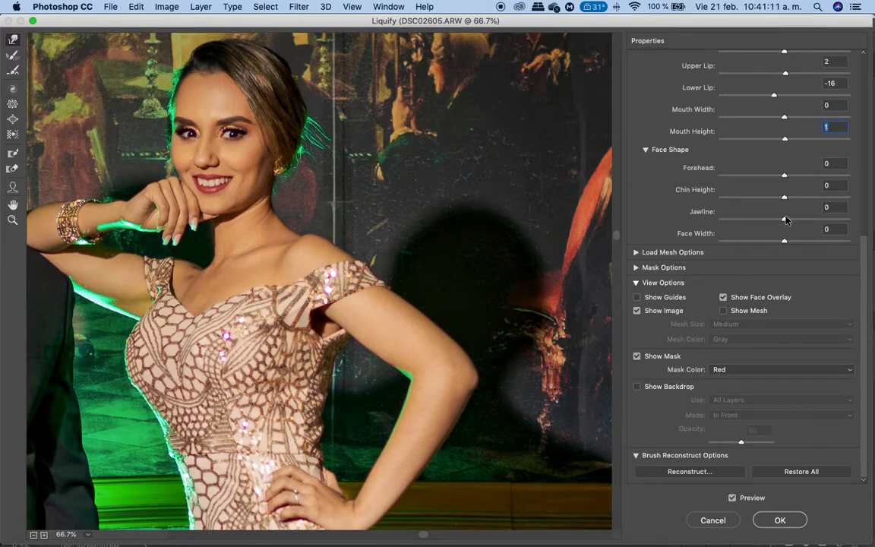
{"action": "mouse_move", "coordinate": [785, 179]}
{"action": "left_mouse_down"}
{"action": "mouse_move", "coordinate": [745, 180]}
{"action": "mouse_move", "coordinate": [801, 177]}
{"action": "mouse_move", "coordinate": [726, 181]}
{"action": "mouse_move", "coordinate": [786, 180]}
{"action": "left_mouse_up"}
{"action": "type", "text": "-100"}
{"action": "key", "text": "Return"}
Step: Apply the Liquify changes and take a history snapshot of the retouched photo
{"action": "left_click", "coordinate": [777, 520]}
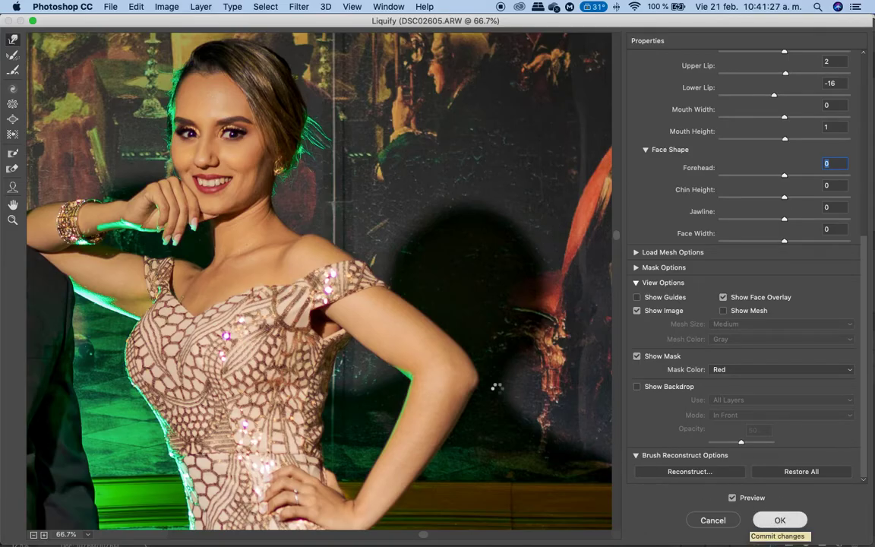
{"action": "left_click", "coordinate": [641, 342]}
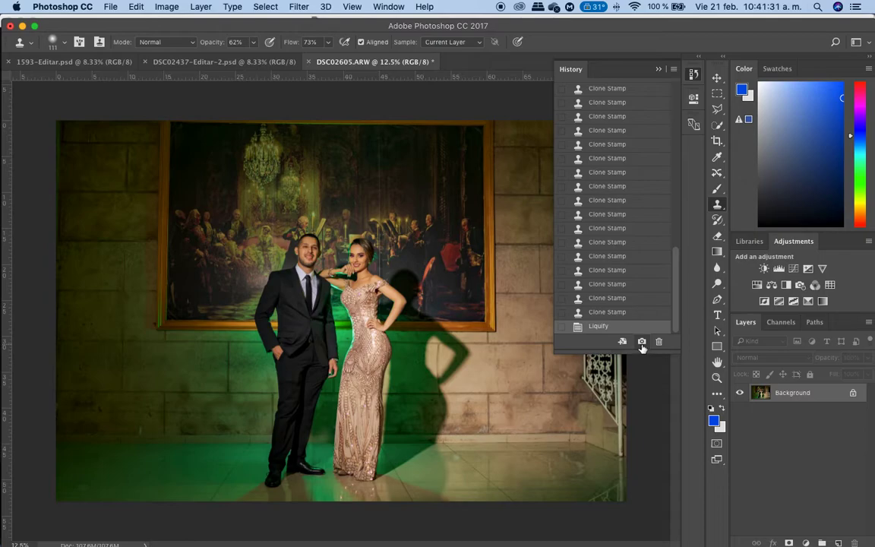
Step: Compare the original DSC02605.ARW state with Snapshot 2 by switching repeatedly between them in the history
{"action": "left_click_drag", "start_coordinate": [678, 278], "coordinate": [675, 114]}
{"action": "left_click", "coordinate": [643, 89]}
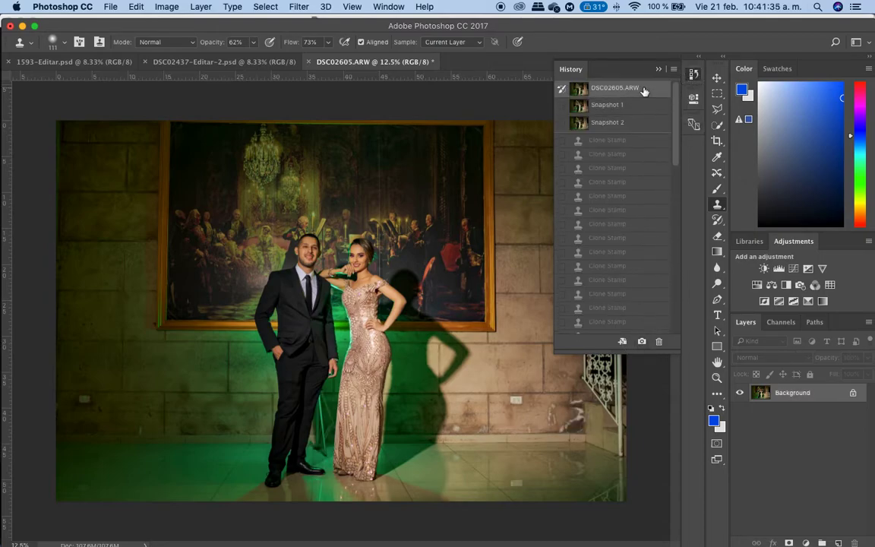
{"action": "left_click", "coordinate": [619, 123]}
{"action": "left_click", "coordinate": [620, 88]}
{"action": "left_click", "coordinate": [617, 125]}
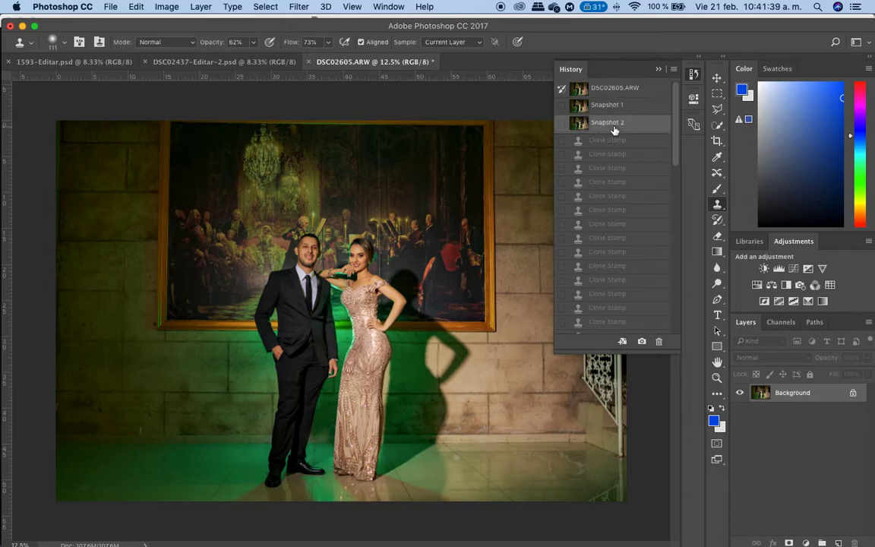
{"action": "left_click", "coordinate": [616, 89]}
{"action": "left_click", "coordinate": [611, 123]}
{"action": "left_click", "coordinate": [615, 87]}
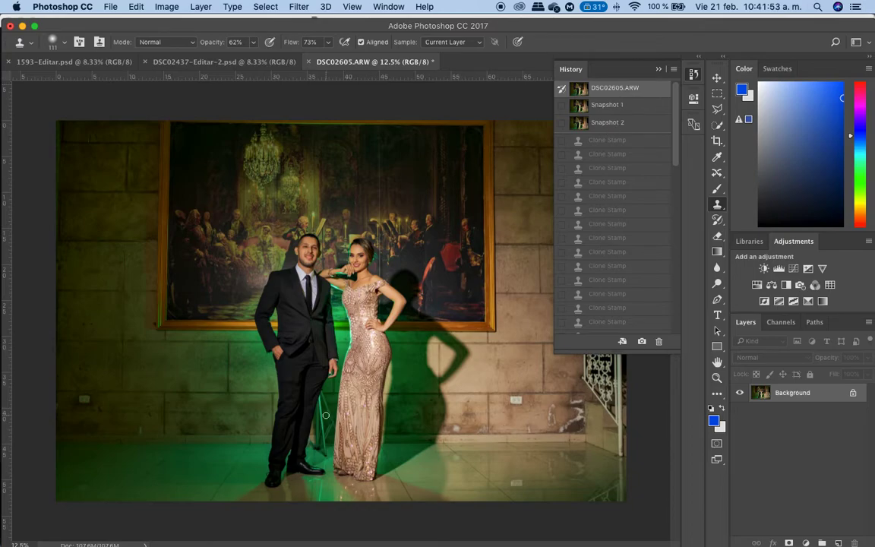
{"action": "left_click", "coordinate": [619, 123]}
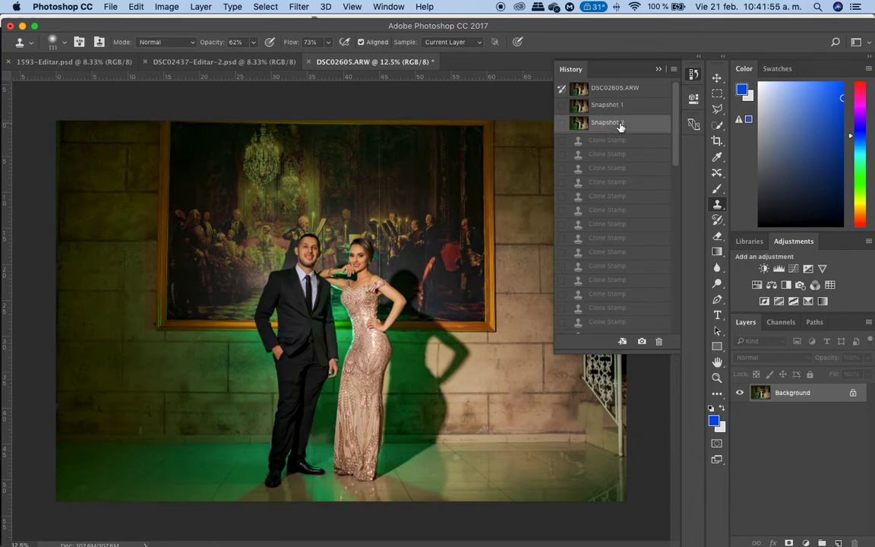
{"action": "left_click", "coordinate": [621, 91]}
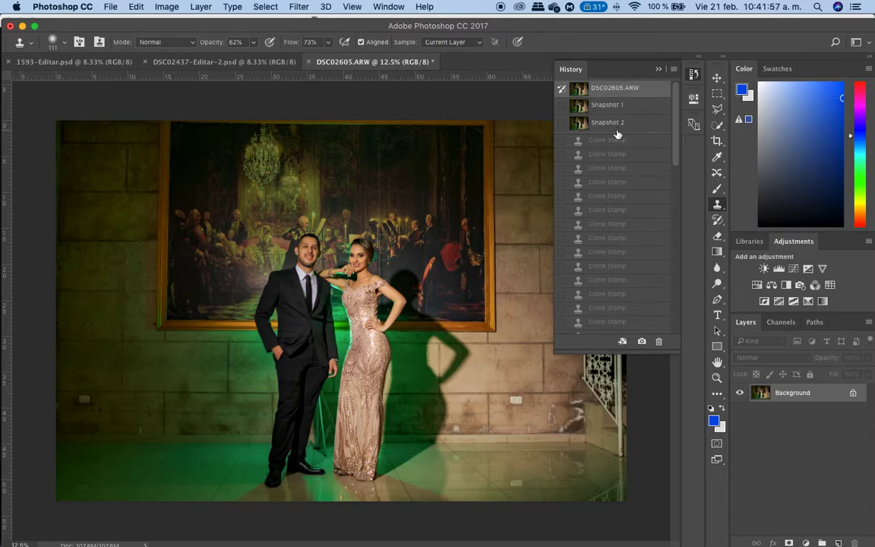
{"action": "left_click", "coordinate": [617, 128]}
{"action": "left_click", "coordinate": [621, 96]}
{"action": "left_click", "coordinate": [616, 126]}
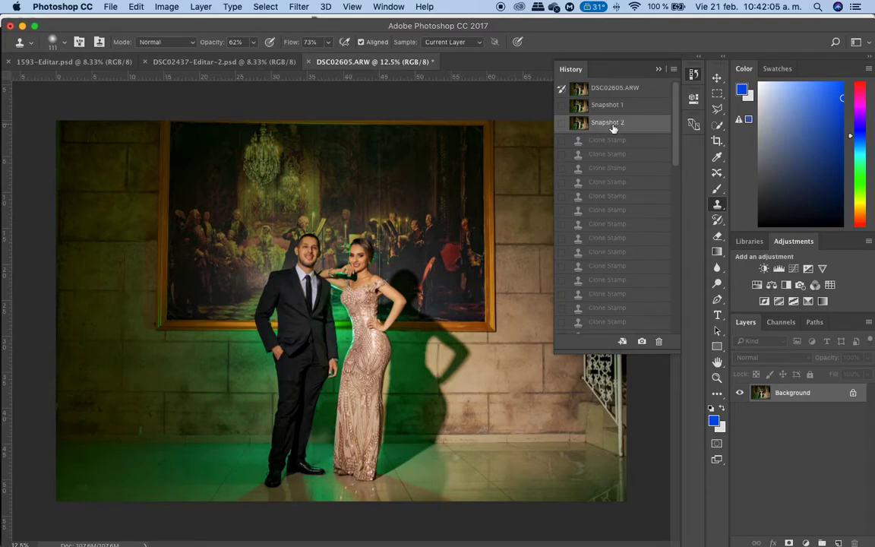
{"action": "left_click", "coordinate": [633, 90]}
{"action": "left_click", "coordinate": [633, 125]}
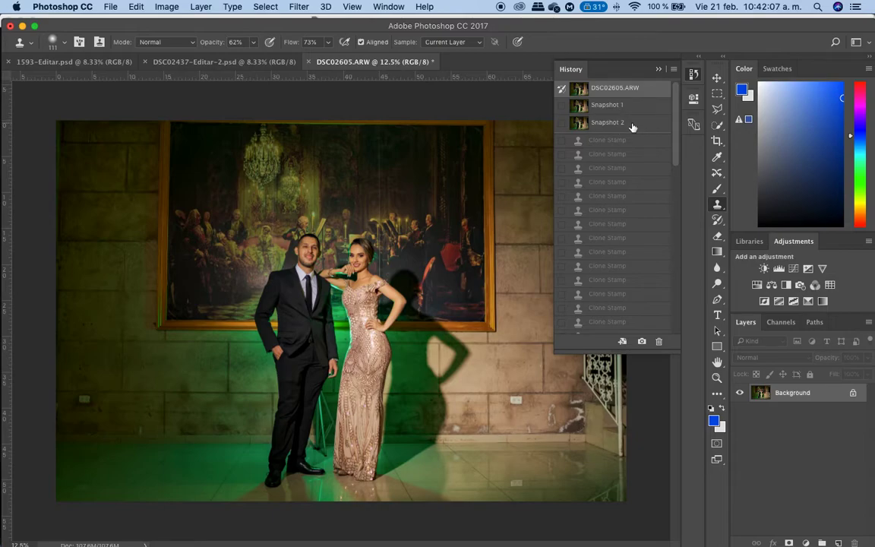
Step: Check the couple's retouch again by alternating between the original photo state and Snapshot 2
{"action": "left_click", "coordinate": [633, 91]}
{"action": "left_click", "coordinate": [625, 123]}
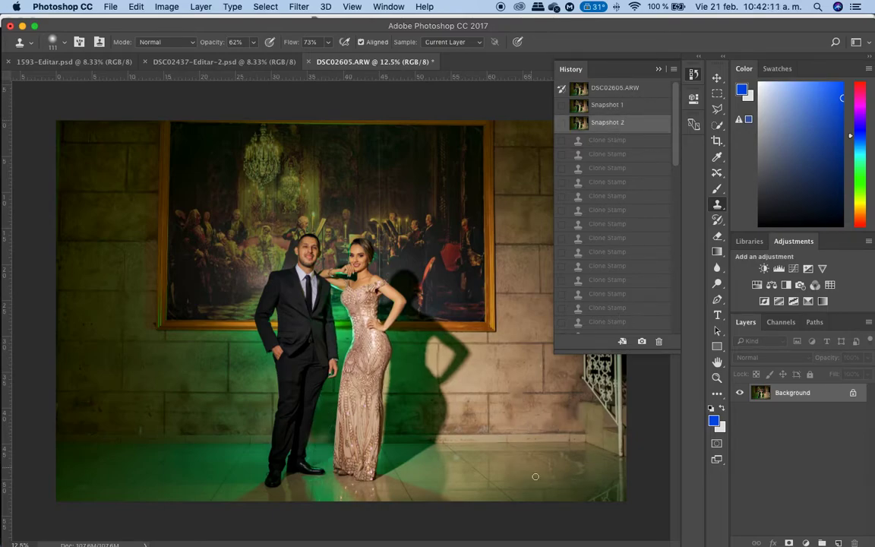
{"action": "left_click", "coordinate": [633, 88]}
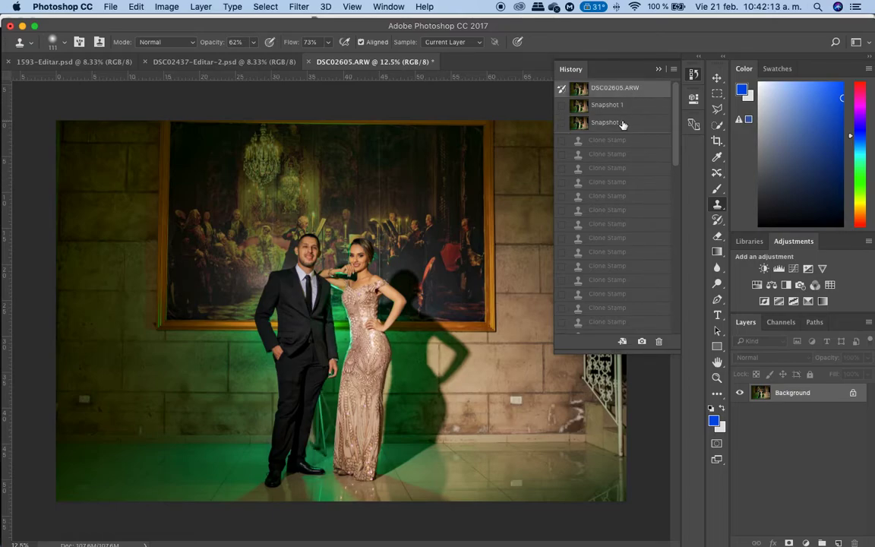
{"action": "left_click", "coordinate": [623, 123]}
Step: Try to remove the white reflections on the floor near the staircase by selecting them, filling the area and deselecting it
{"action": "key", "text": "j"}
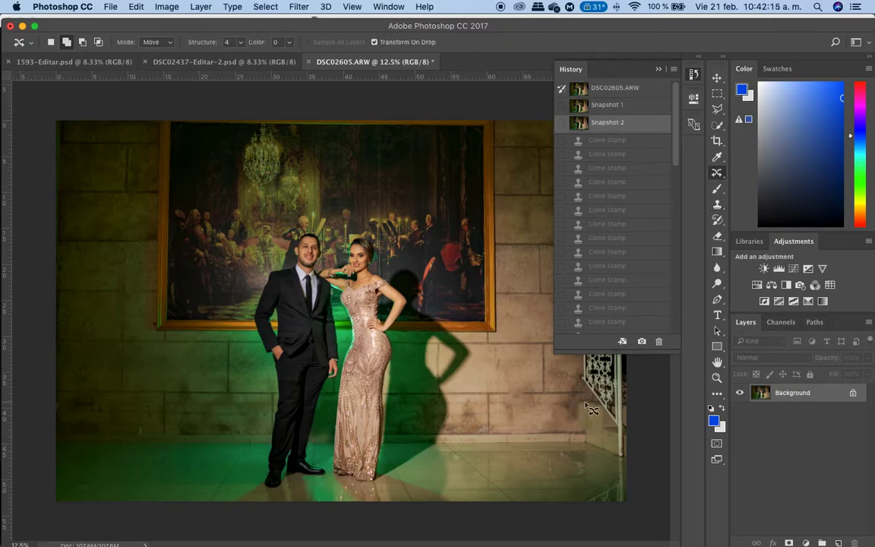
{"action": "mouse_move", "coordinate": [565, 469]}
{"action": "left_mouse_down"}
{"action": "mouse_move", "coordinate": [582, 483]}
{"action": "mouse_move", "coordinate": [589, 442]}
{"action": "mouse_move", "coordinate": [585, 454]}
{"action": "left_mouse_up"}
{"action": "key", "text": "shift+BackSpace"}
{"action": "key", "text": "Escape"}
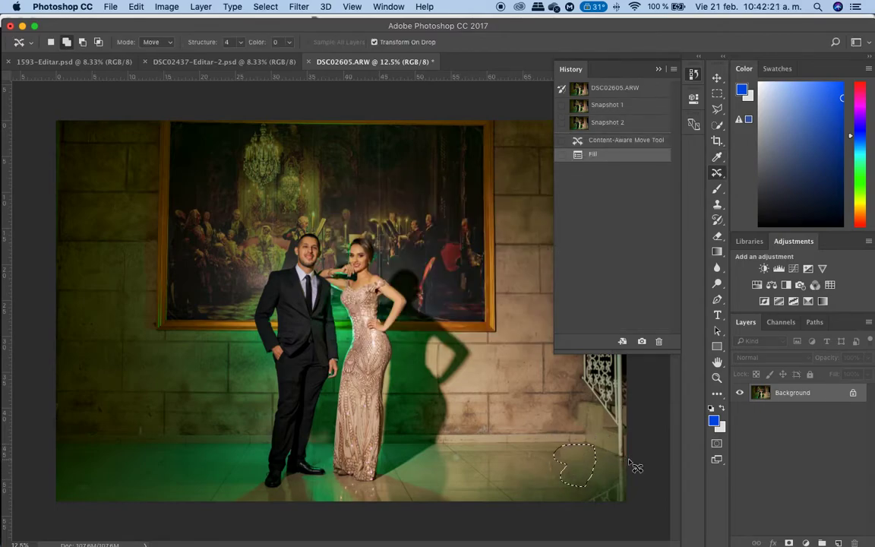
{"action": "key", "text": "ctrl+d"}
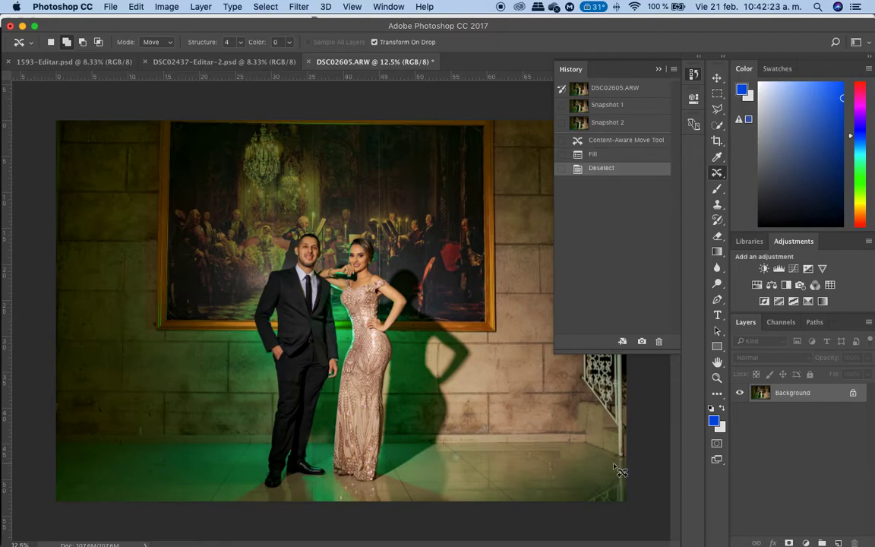
Step: Switch to the Clone Stamp tool and revert the photo to Snapshot 2, discarding the floor fill
{"action": "key", "text": "s"}
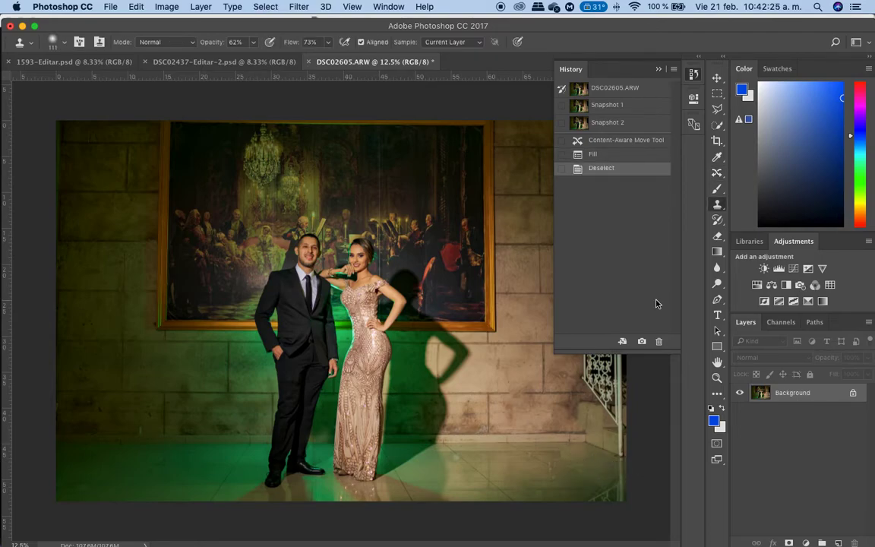
{"action": "key", "text": "super+plus"}
{"action": "key", "text": "super+plus"}
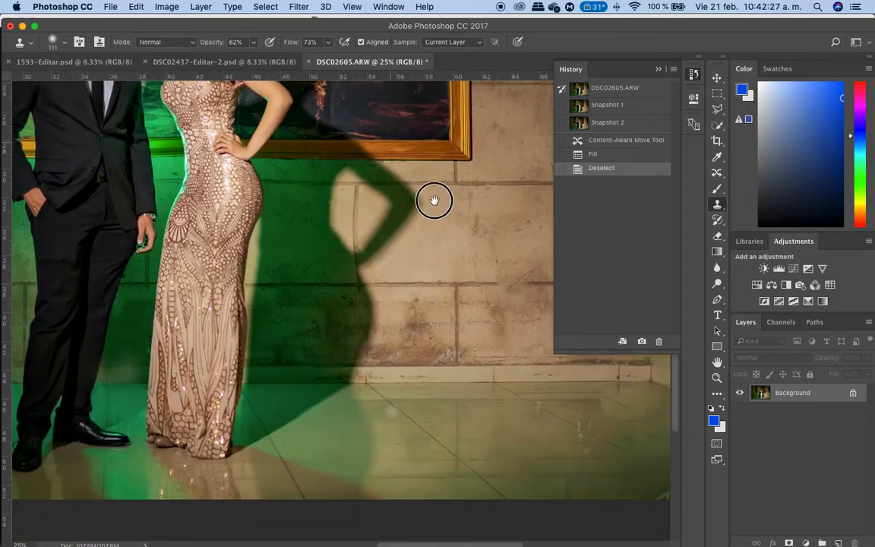
{"action": "scroll", "coordinate": [434, 200], "scroll_direction": "right", "scroll_amount": 5}
{"action": "scroll", "coordinate": [434, 200], "scroll_direction": "down", "scroll_amount": 2}
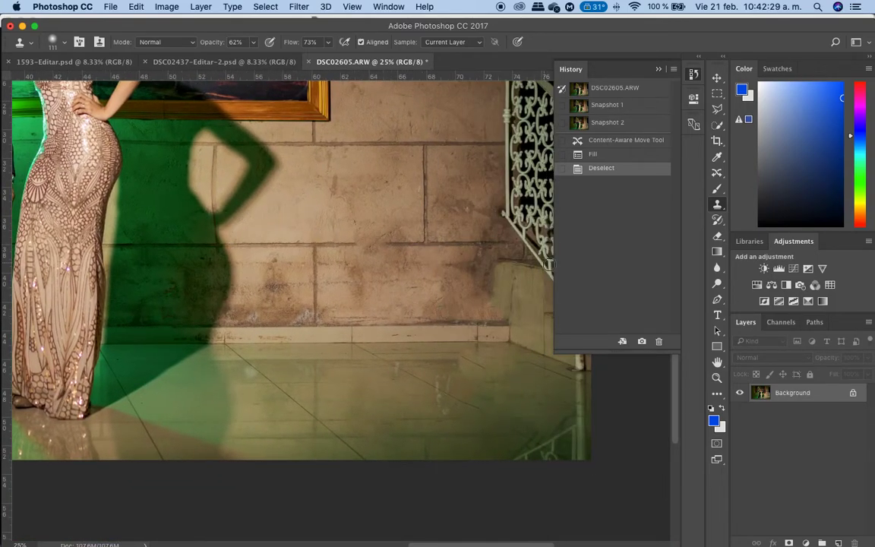
{"action": "left_click", "coordinate": [611, 145]}
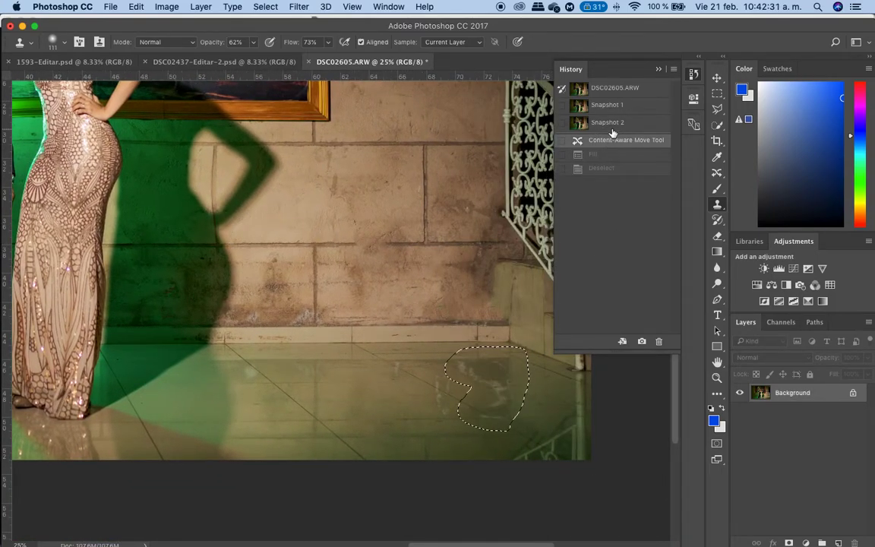
{"action": "left_click", "coordinate": [612, 130]}
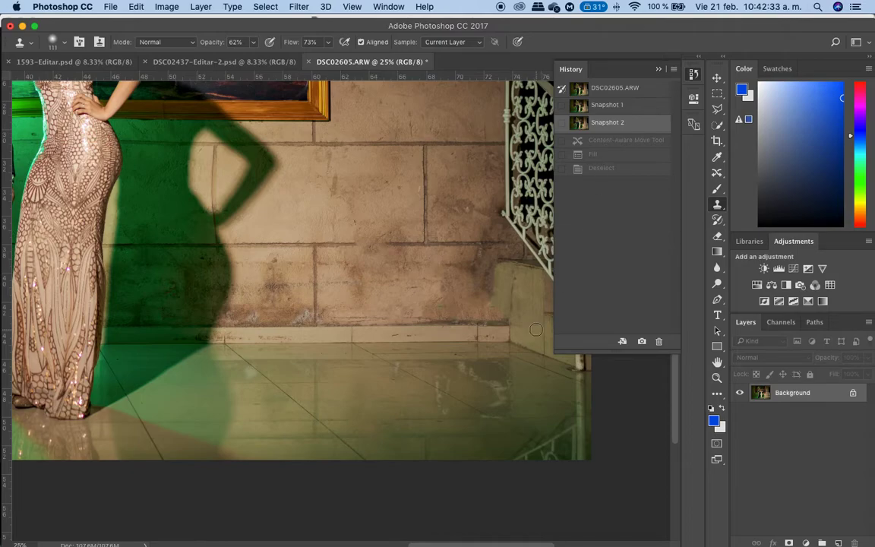
Step: Clone-stamp clean floor over the pale reflections near the staircase and beside the woman's shadow, and take a history snapshot
{"action": "left_click", "coordinate": [465, 372]}
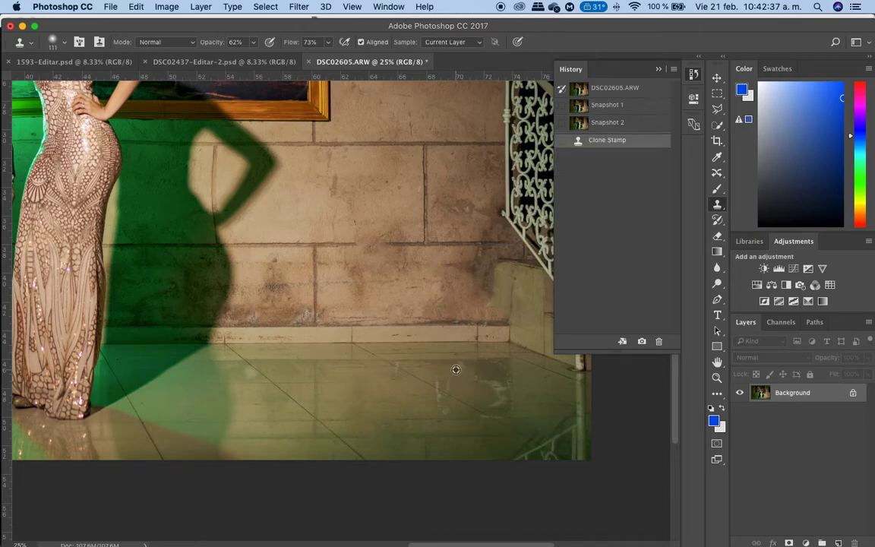
{"action": "left_click", "coordinate": [460, 372]}
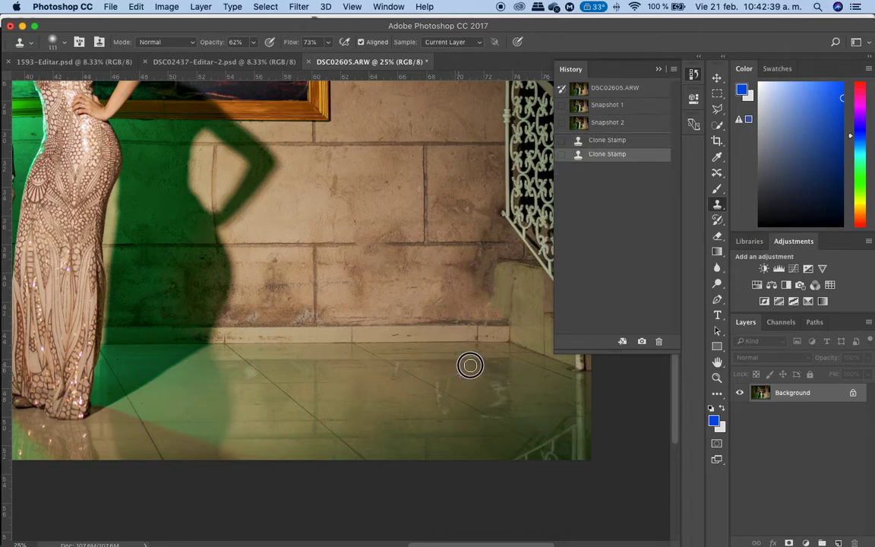
{"action": "left_click", "coordinate": [465, 376]}
{"action": "left_click", "coordinate": [485, 377]}
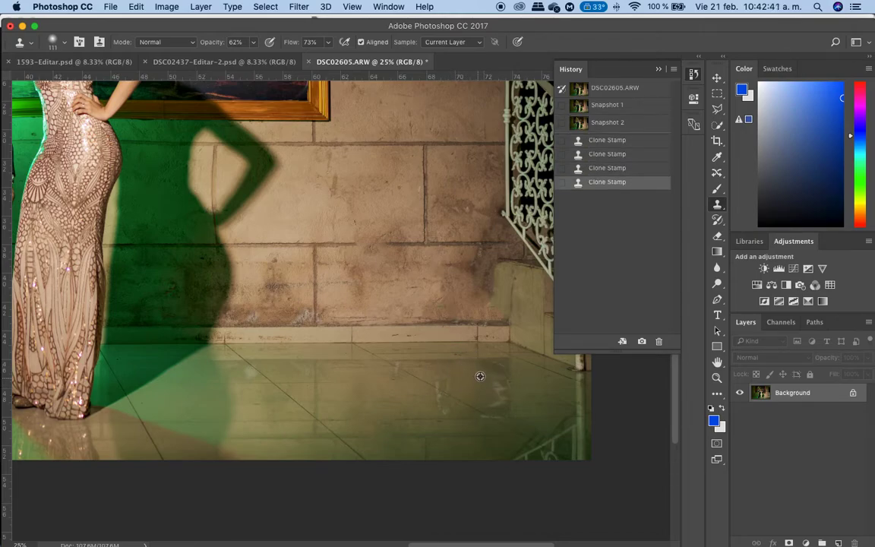
{"action": "left_click", "coordinate": [495, 375]}
{"action": "left_click", "coordinate": [459, 368]}
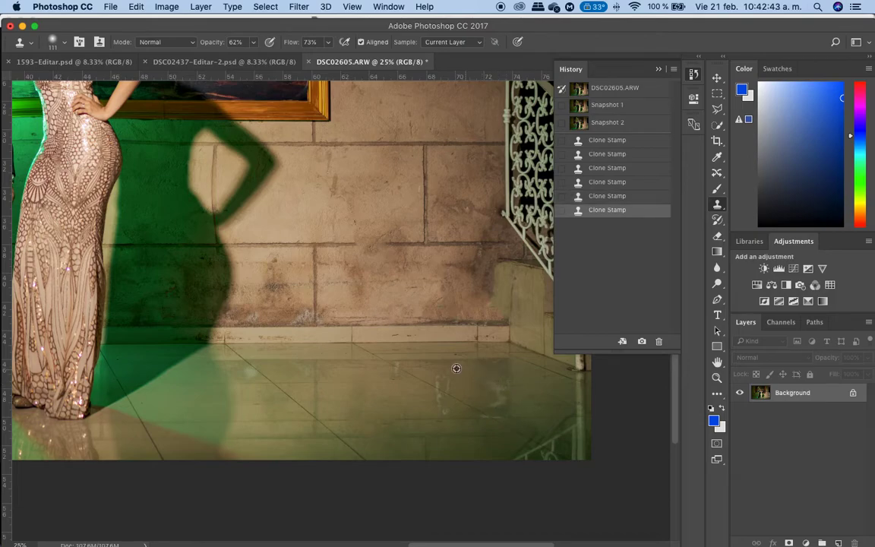
{"action": "left_click", "coordinate": [407, 370]}
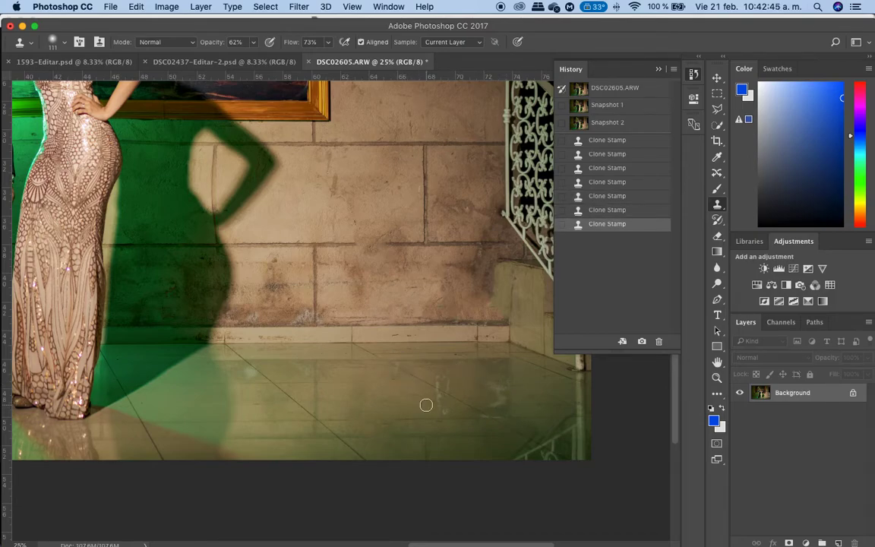
{"action": "left_click", "coordinate": [432, 405]}
{"action": "left_click", "coordinate": [429, 410]}
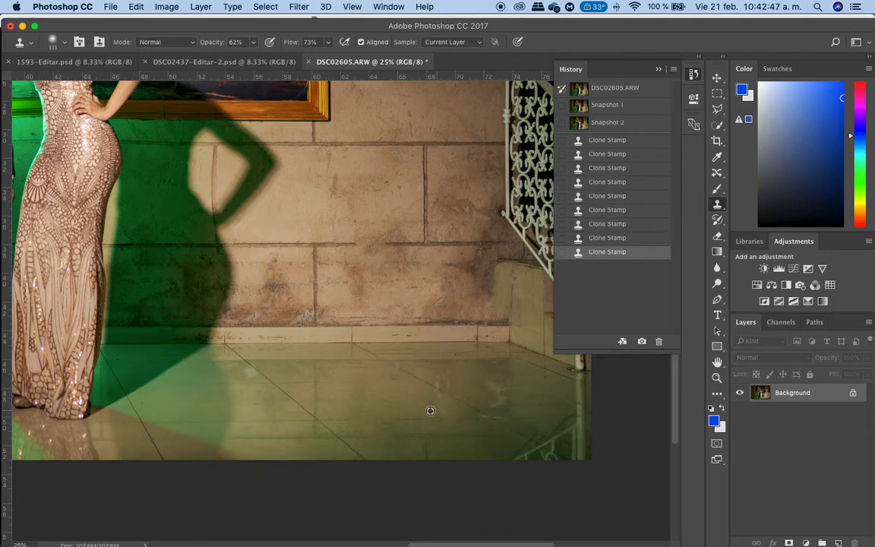
{"action": "left_click", "coordinate": [449, 390]}
{"action": "left_click", "coordinate": [441, 376]}
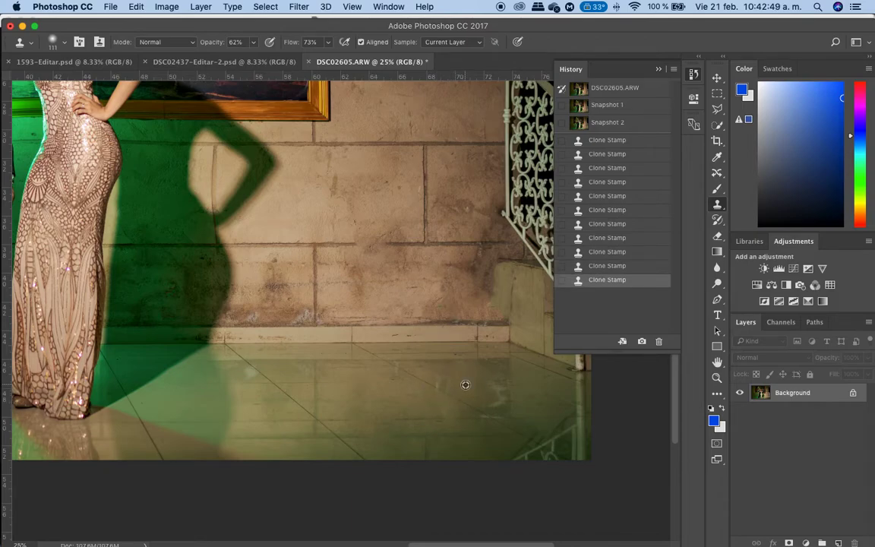
{"action": "left_click", "coordinate": [487, 401]}
{"action": "left_click", "coordinate": [500, 387]}
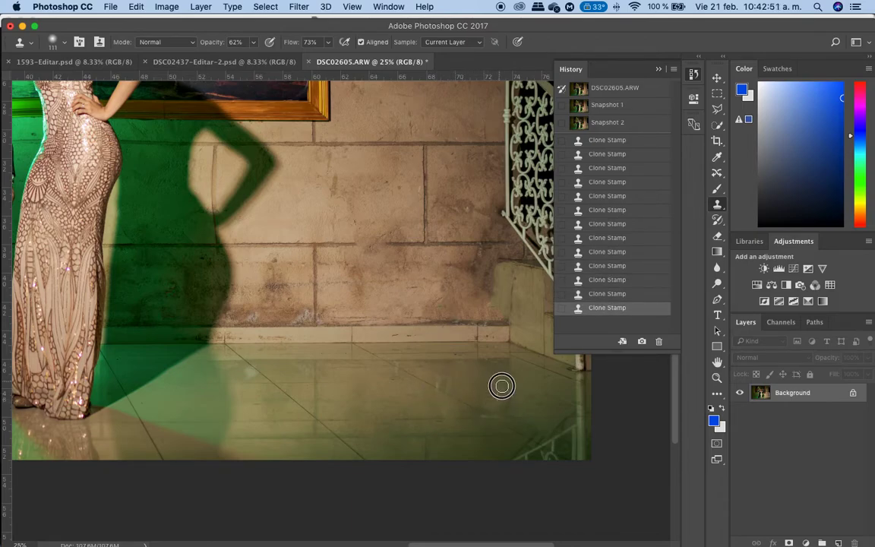
{"action": "left_click", "coordinate": [496, 396]}
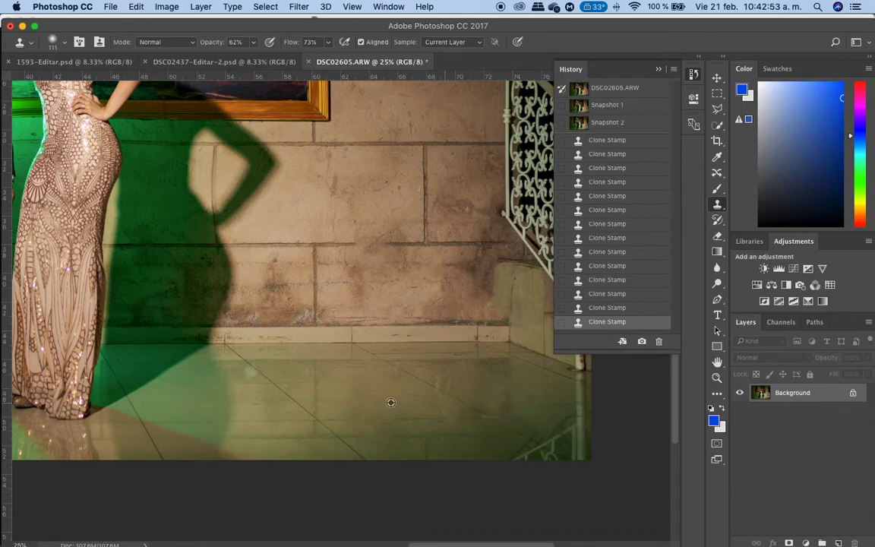
{"action": "left_click", "coordinate": [252, 372]}
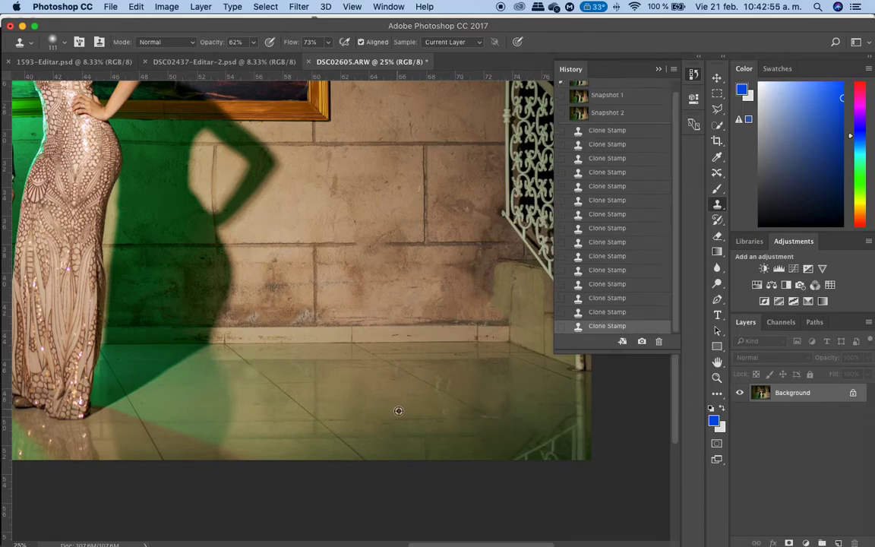
{"action": "left_click", "coordinate": [487, 418]}
{"action": "left_click", "coordinate": [642, 341]}
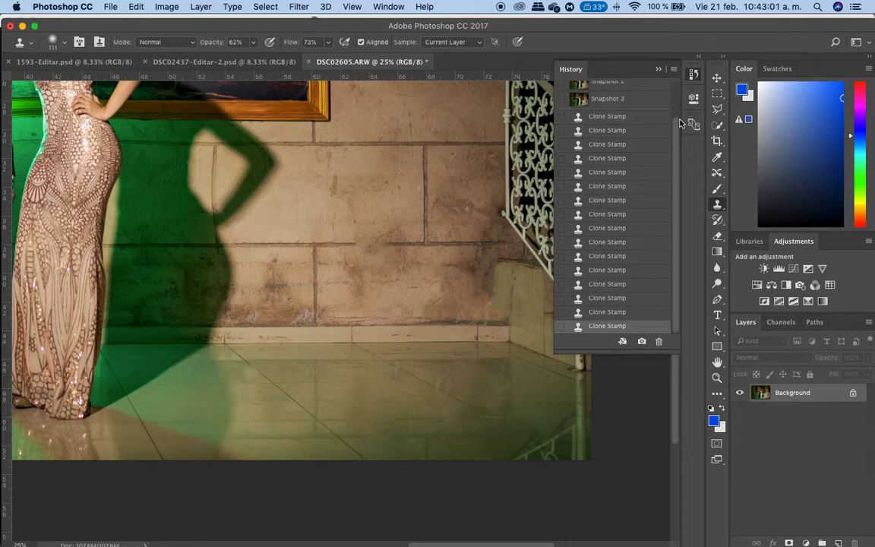
Step: Compare the cleaned floor and wall up close between the original DSC02605.ARW state and Snapshot 3
{"action": "scroll", "coordinate": [680, 129], "scroll_direction": "up", "scroll_amount": 3}
{"action": "left_click", "coordinate": [661, 89]}
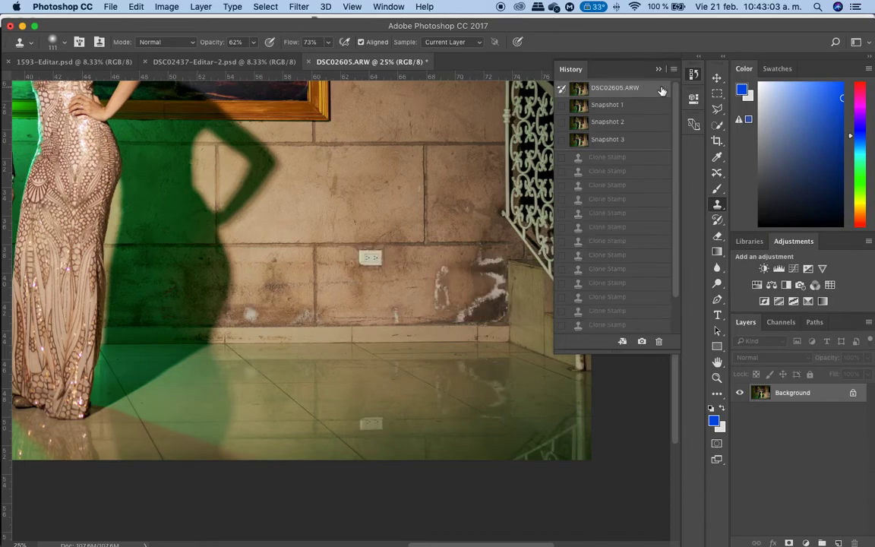
{"action": "left_click", "coordinate": [619, 142]}
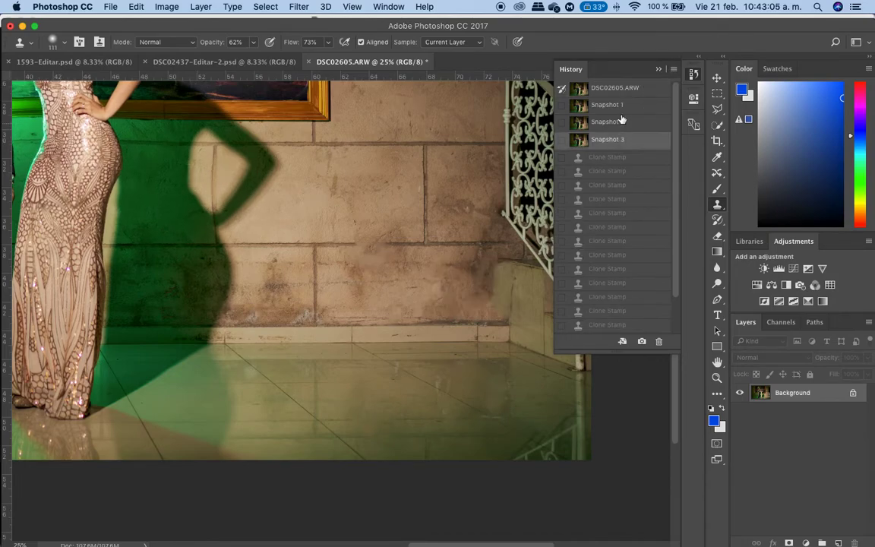
{"action": "left_click", "coordinate": [615, 89]}
{"action": "left_click", "coordinate": [617, 140]}
Step: Compare the whole photo in its original and Snapshot 3 states, and save the Snapshot 3 version as DSC02605-Editar.psd
{"action": "key", "text": "super+minus"}
{"action": "key", "text": "super+minus"}
{"action": "key", "text": "super+minus"}
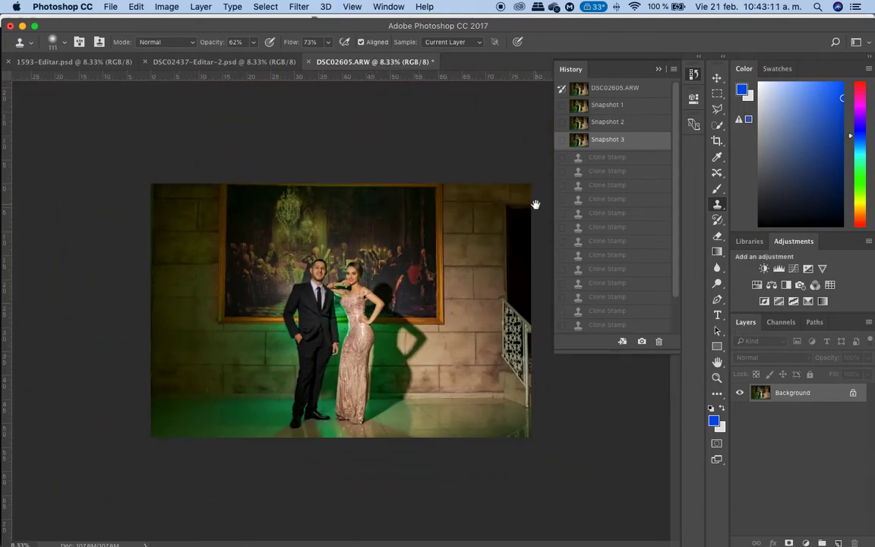
{"action": "key", "text": "super+plus"}
{"action": "left_click", "coordinate": [615, 88]}
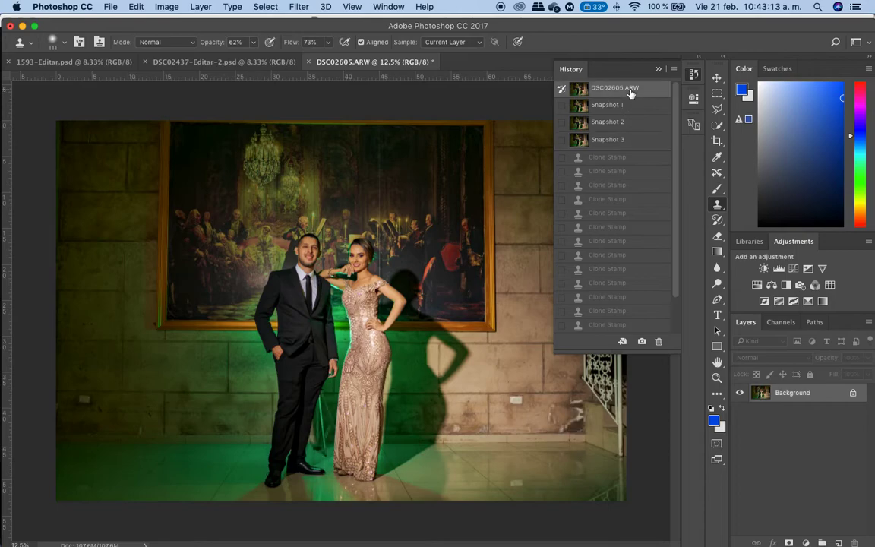
{"action": "left_click", "coordinate": [609, 141]}
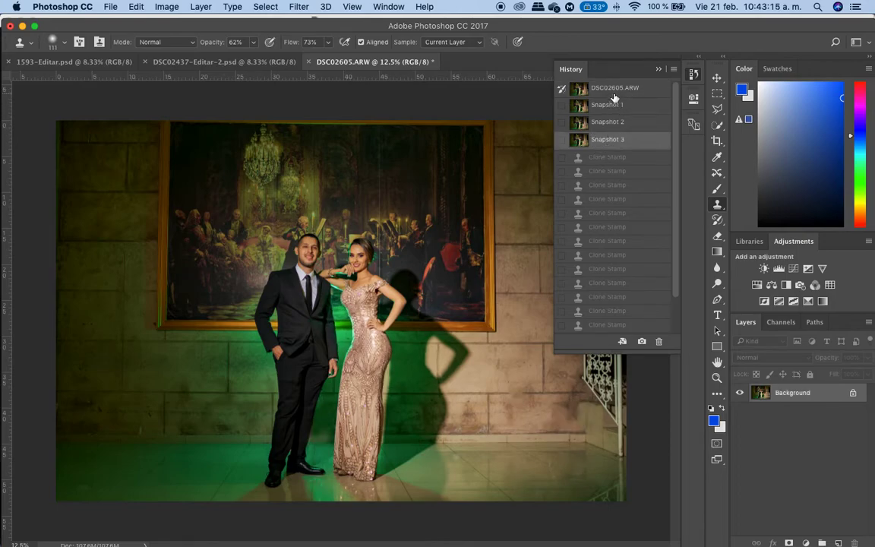
{"action": "left_click", "coordinate": [616, 90]}
{"action": "left_click", "coordinate": [608, 141]}
{"action": "key", "text": "super+s"}
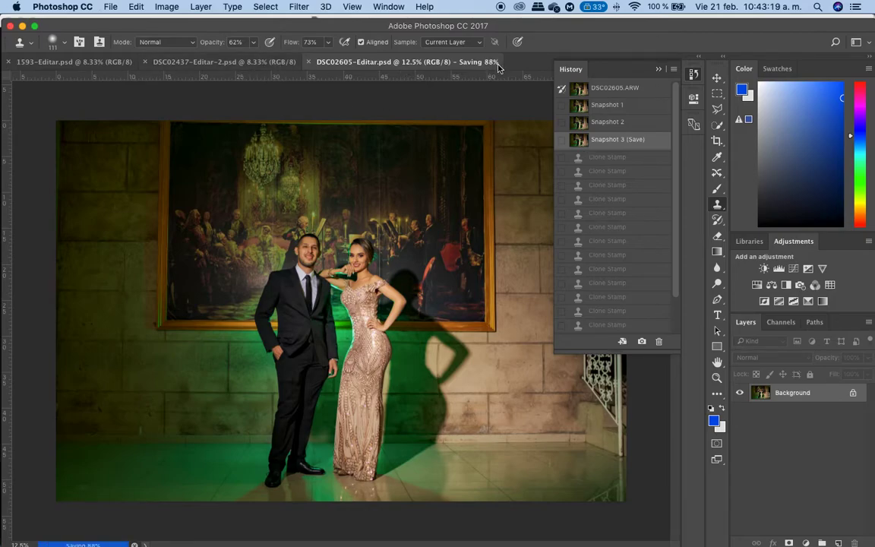
{"action": "mouse_move", "coordinate": [251, 544]}
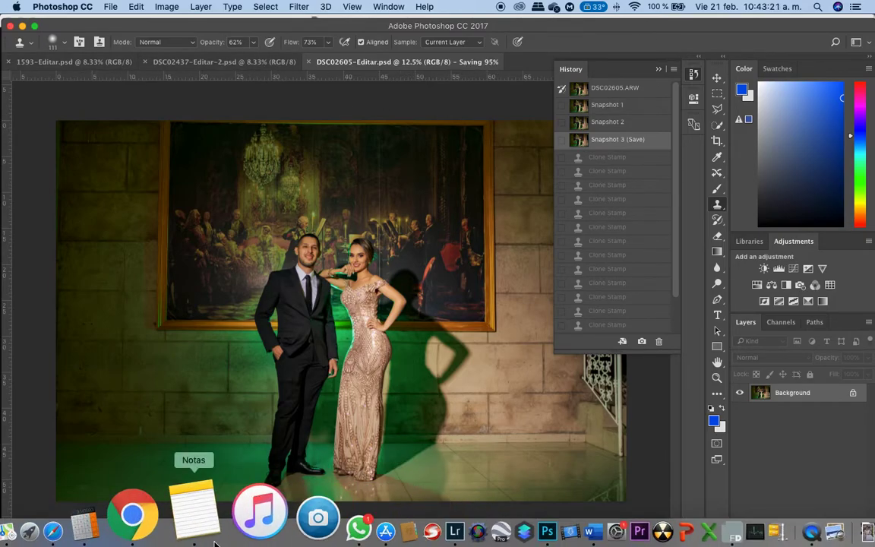
{"action": "left_click", "coordinate": [67, 510]}
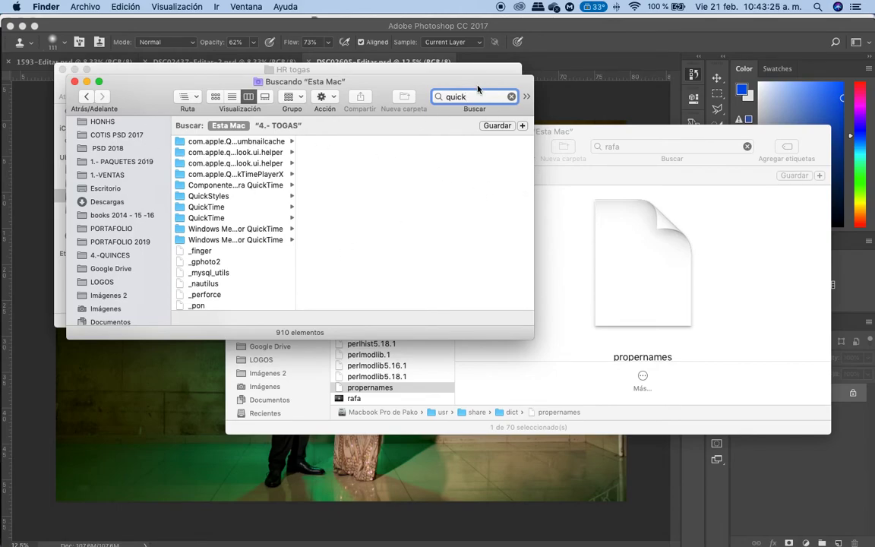
{"action": "left_click", "coordinate": [631, 32]}
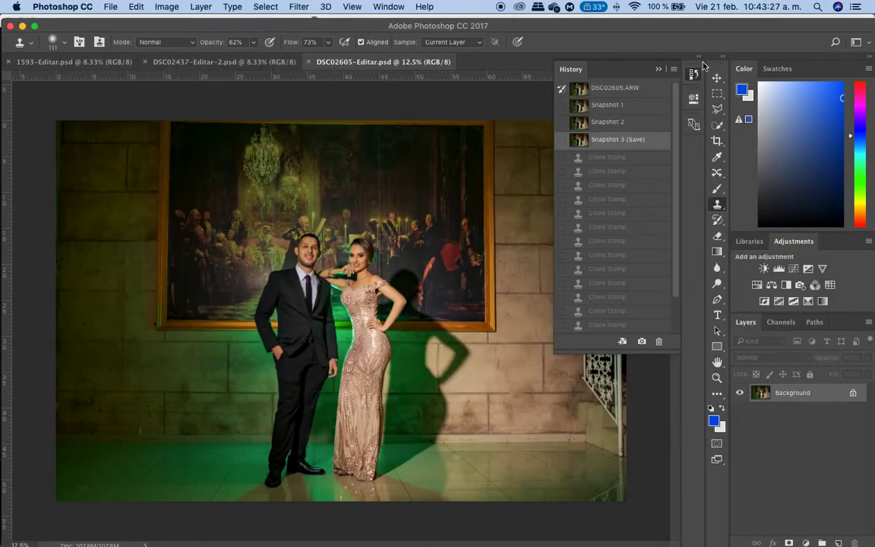
Step: Switch to QuickTime Player and name the new screen recording "retoque digital LIQUIFY" for saving
{"action": "left_click", "coordinate": [817, 7]}
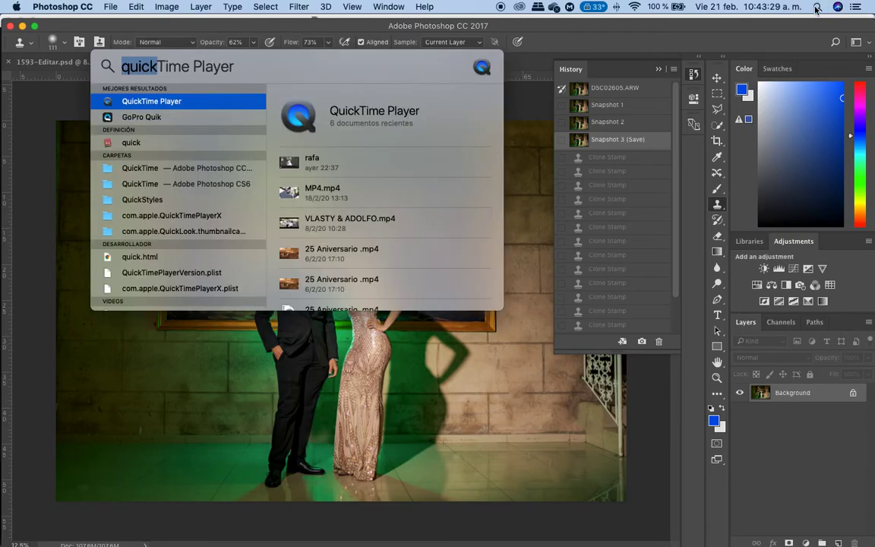
{"action": "left_click", "coordinate": [149, 104]}
{"action": "left_click", "coordinate": [91, 6]}
{"action": "left_click", "coordinate": [90, 101]}
{"action": "type", "text": "r"}
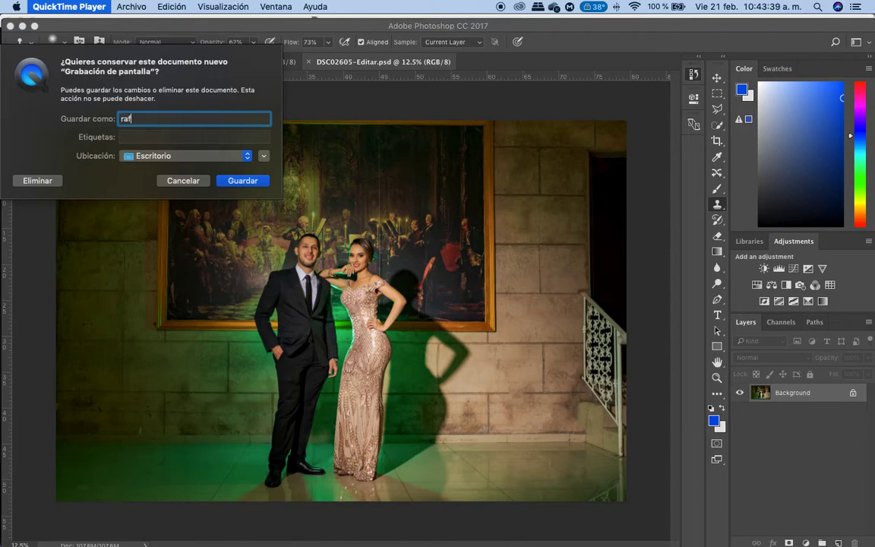
{"action": "key", "text": "BackSpace"}
{"action": "type", "text": "retoque digital LIQUIFY"}
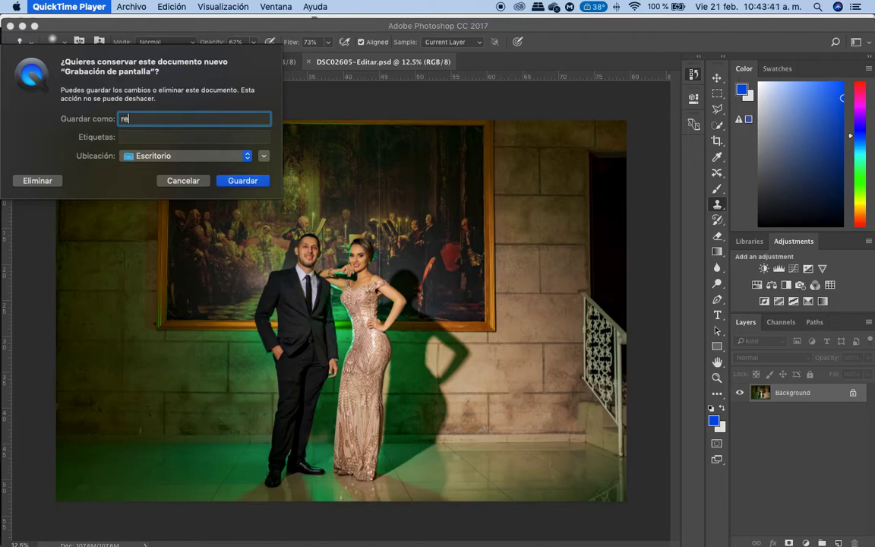